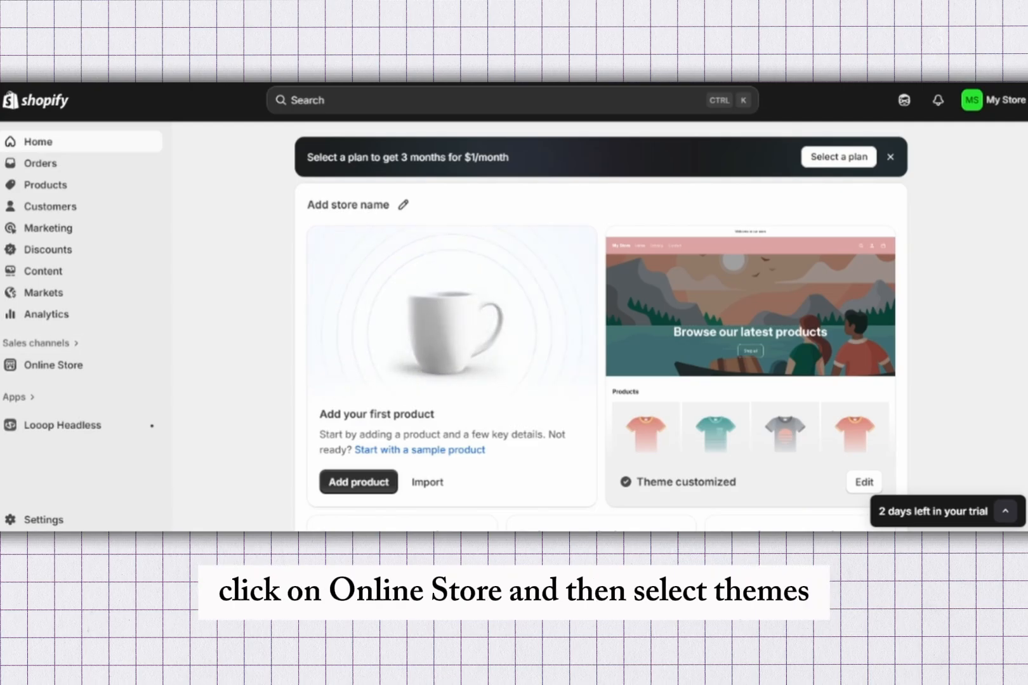
Step: Open the current Horizon theme for customization and show the settings of the header's navigation menu
left_click(53, 366)
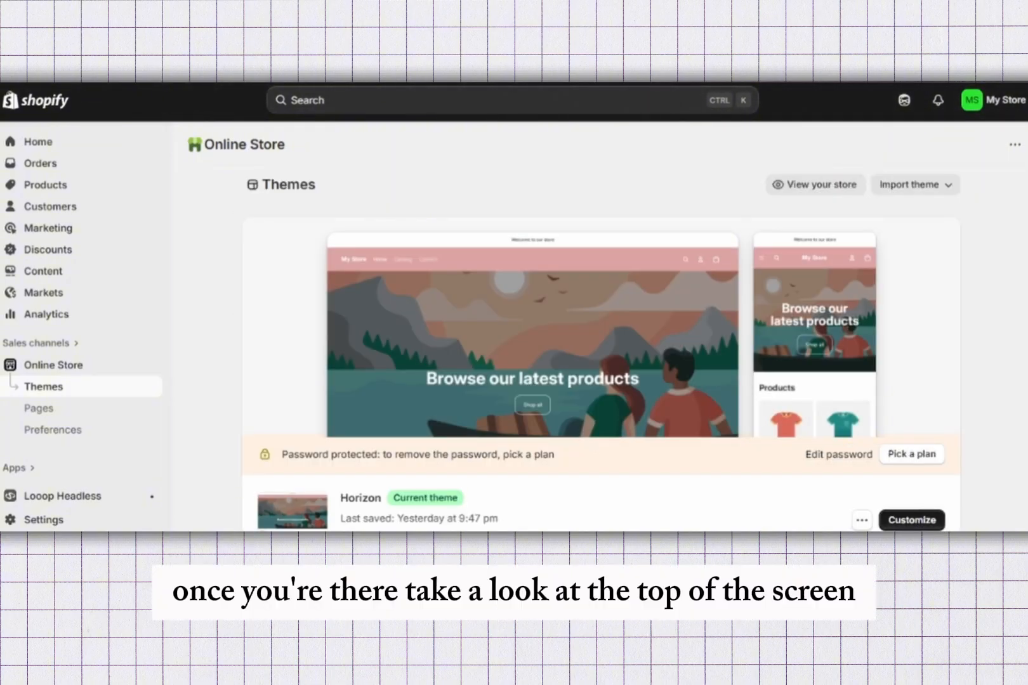
left_click(912, 521)
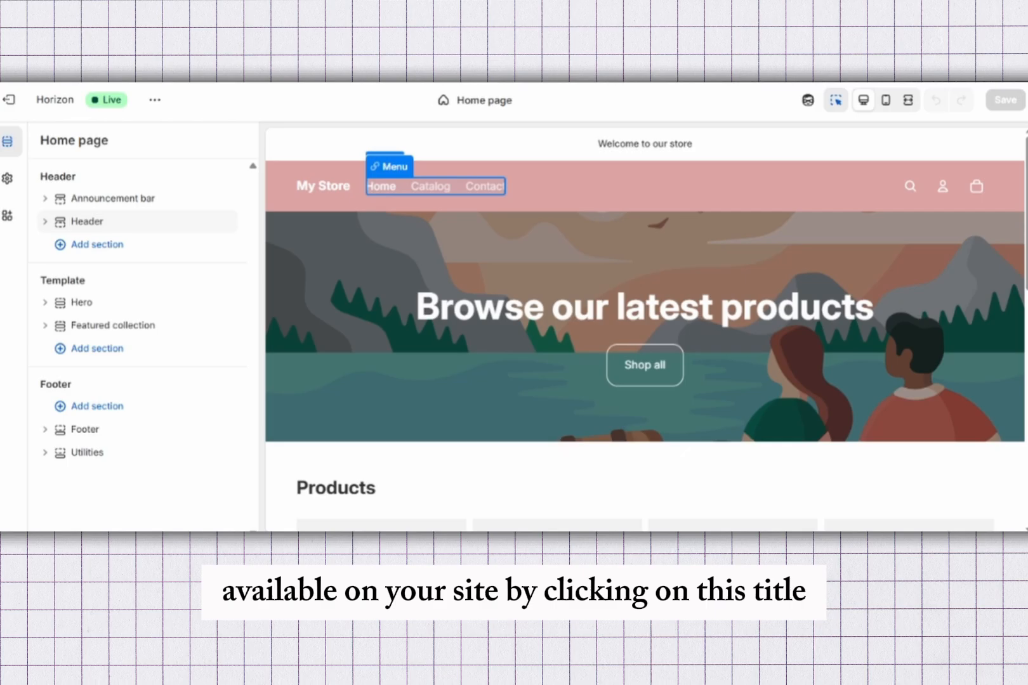
left_click(467, 186)
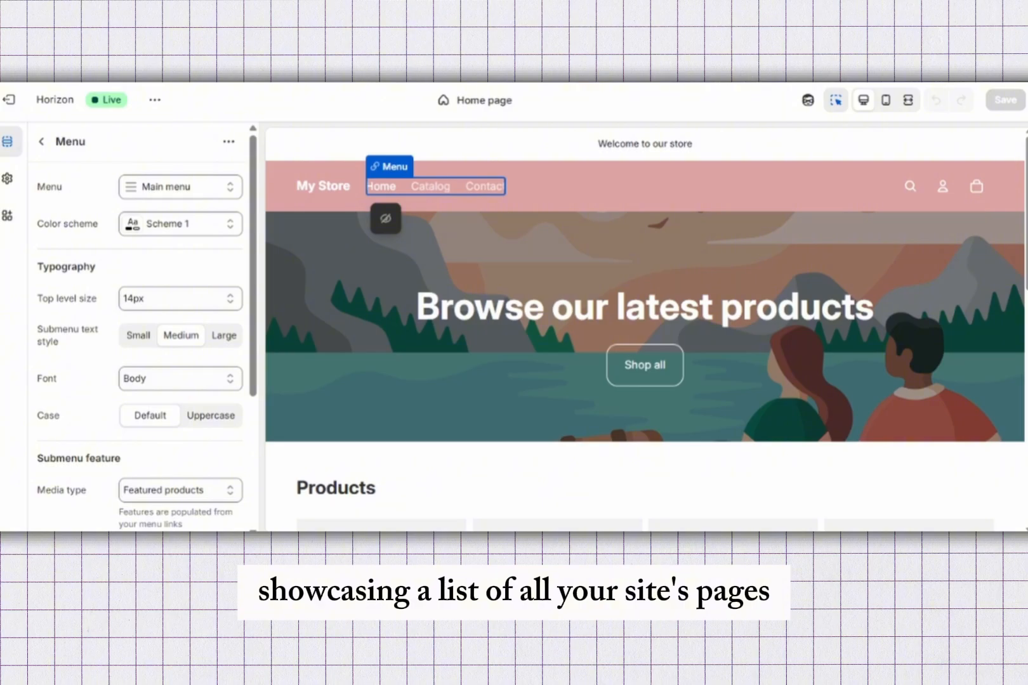
scroll(181, 299, "down", 3)
scroll(181, 299, "up", 3)
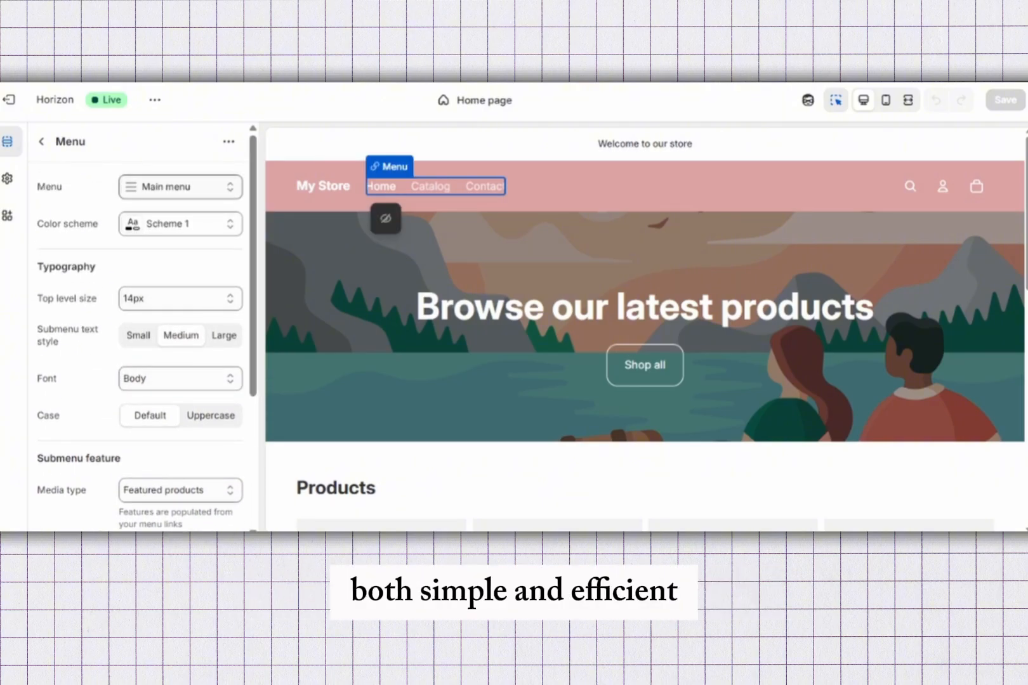
Step: Look at the actions available for the Main menu assigned to the header
left_click(180, 188)
left_click(180, 187)
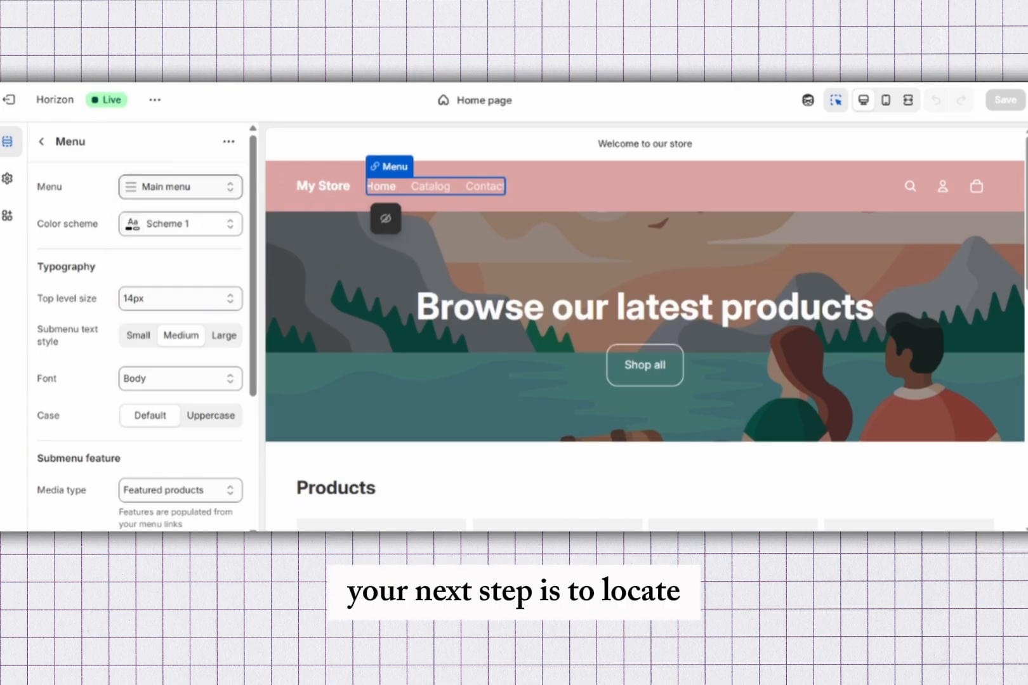
left_click(180, 187)
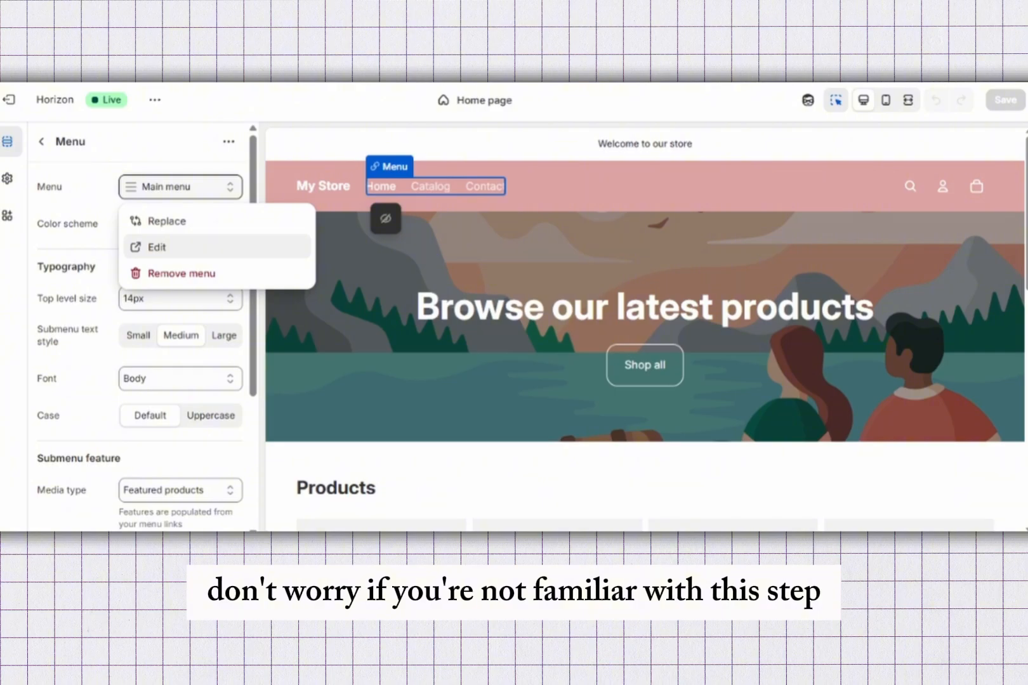
left_click(181, 188)
left_click(180, 187)
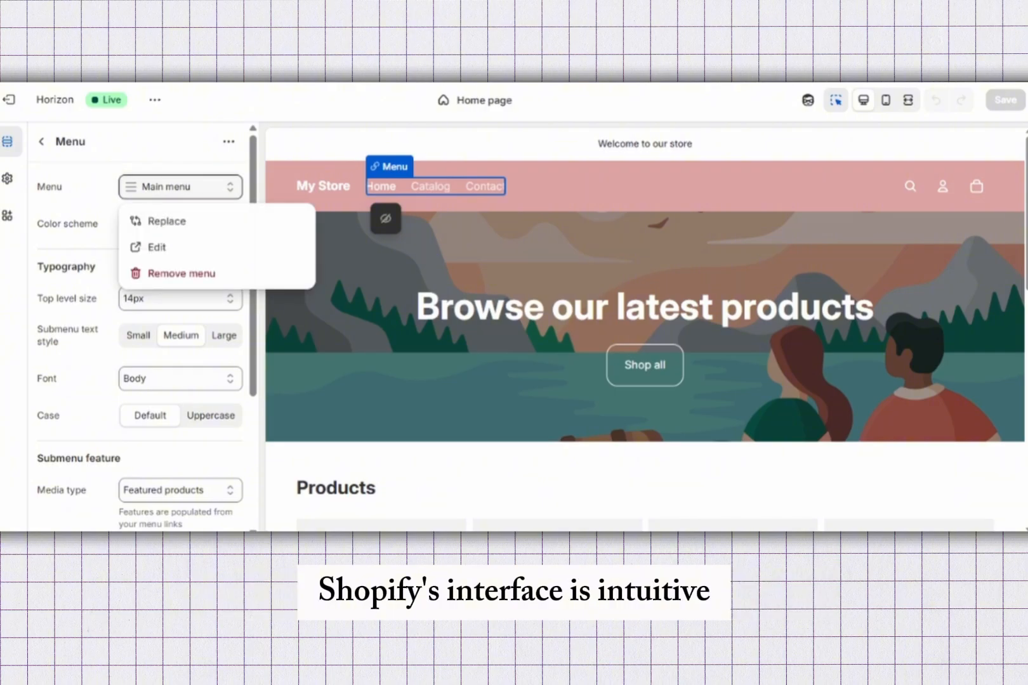
Step: Load the store's Contact page in the theme editor and look over its form
left_click(430, 186)
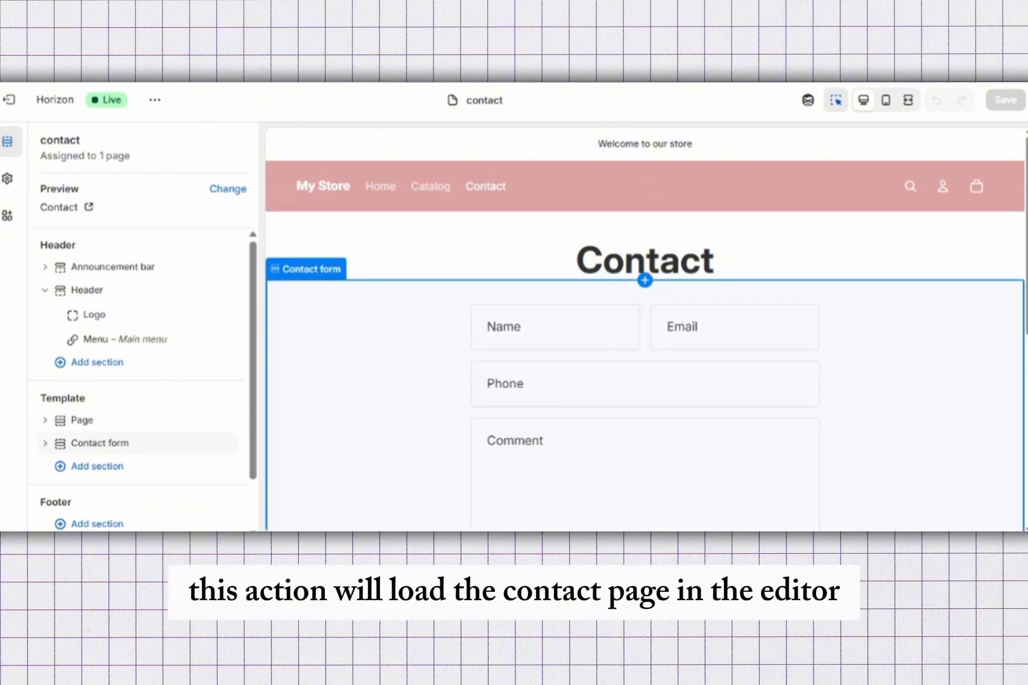
scroll(645, 393, "down", 1)
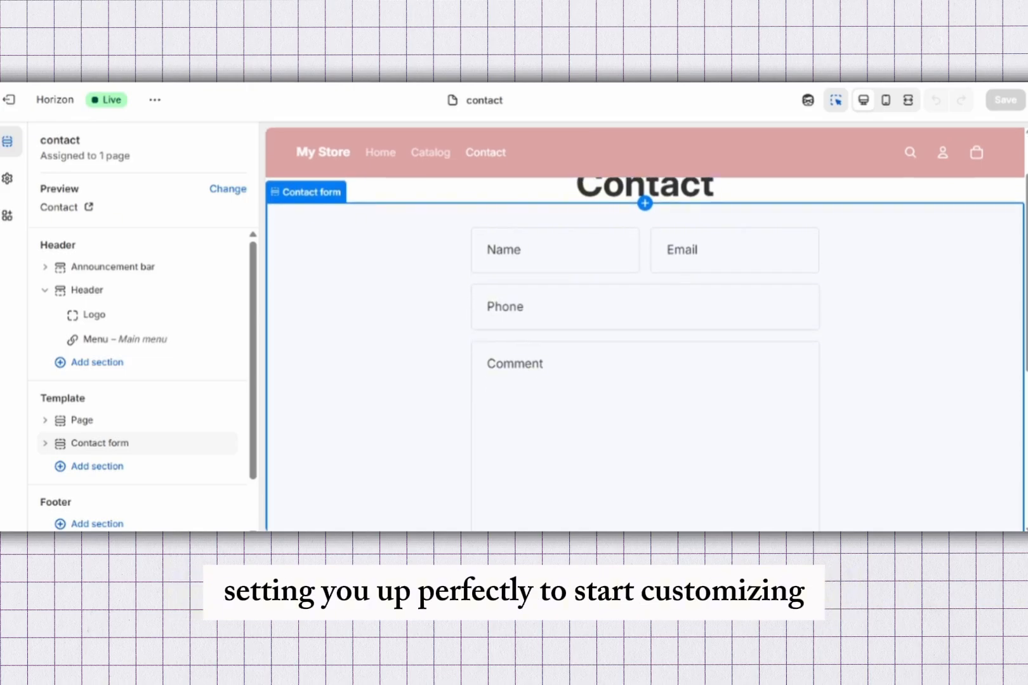
scroll(645, 393, "up", 1)
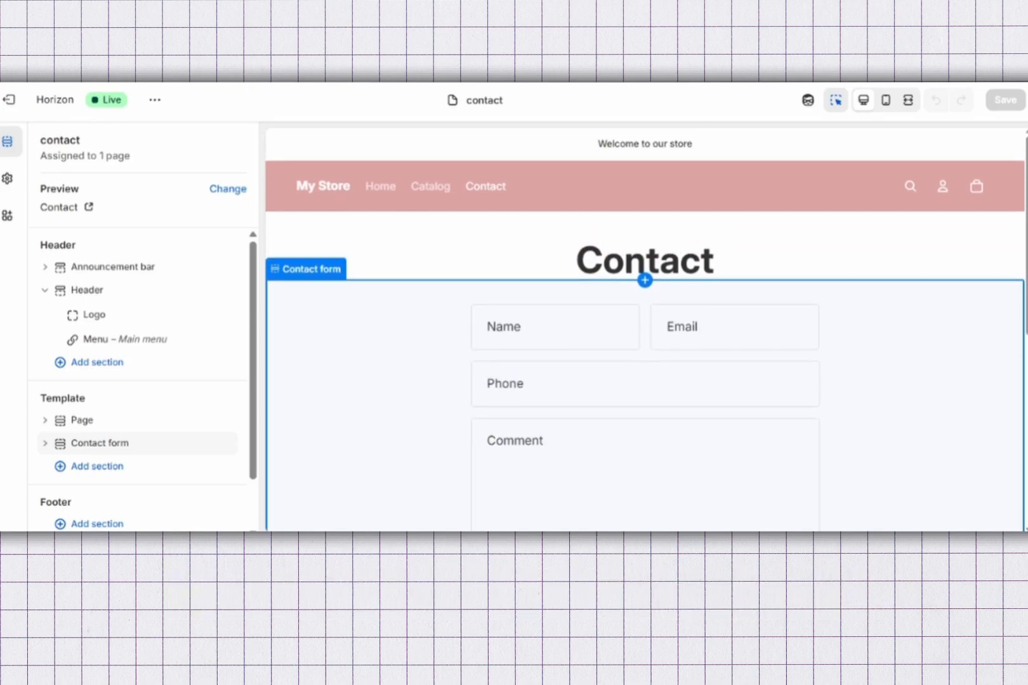
scroll(645, 393, "down", 1)
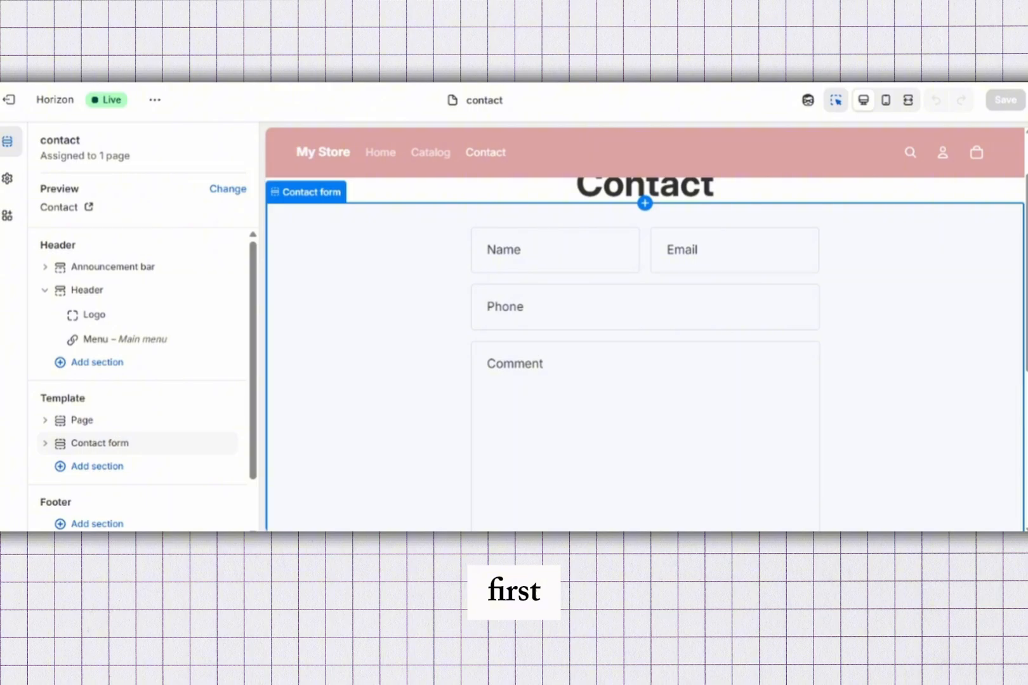
Step: View the settings of the contact form block and its surrounding section, and return to the page's section list
left_click(644, 394)
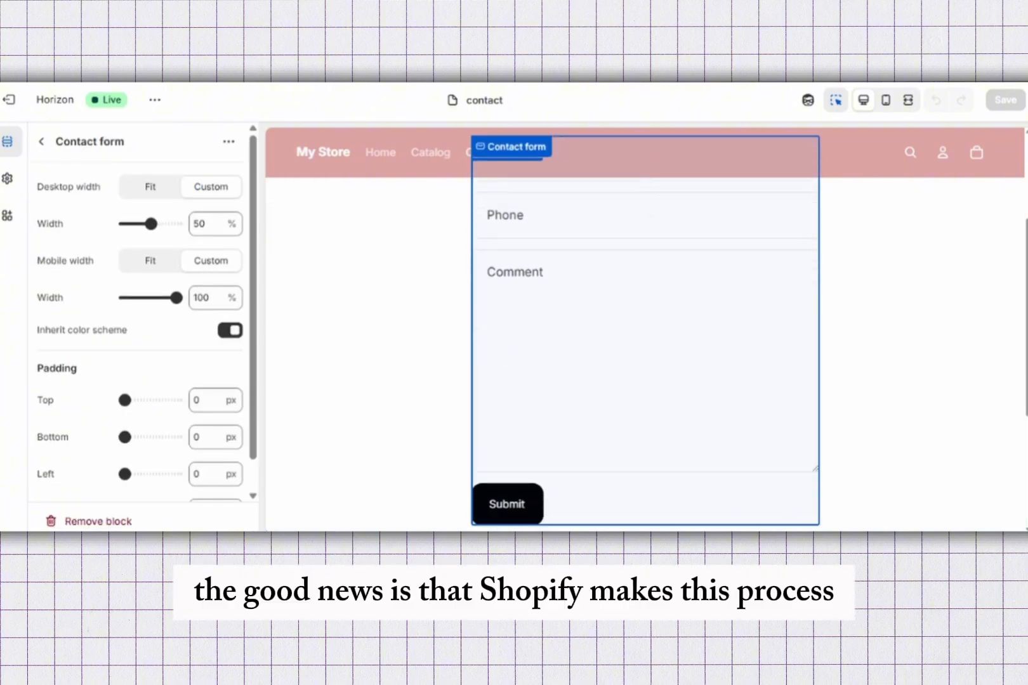
left_click(368, 356)
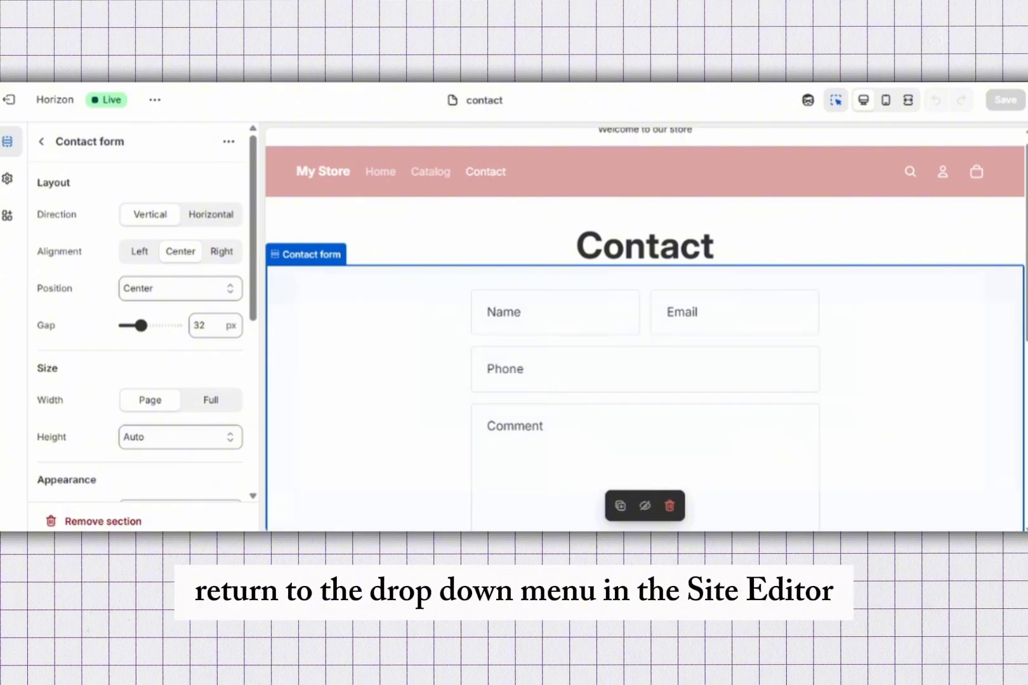
left_click(275, 254)
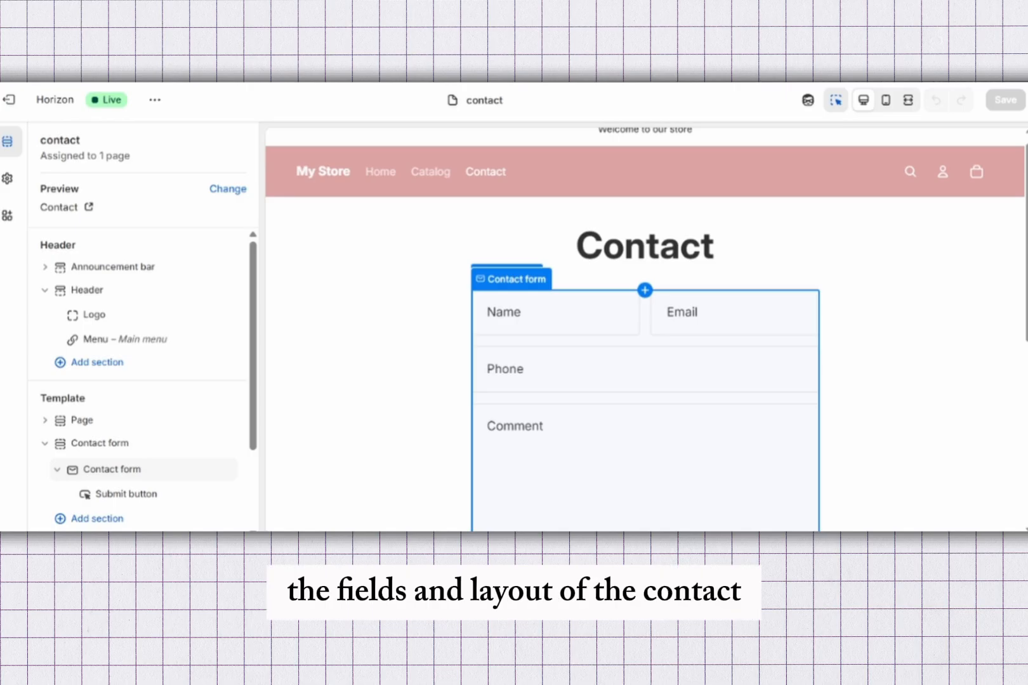
Step: Open the settings of the form block nested inside the Contact form section
scroll(645, 330, "down", 3)
scroll(644, 330, "up", 3)
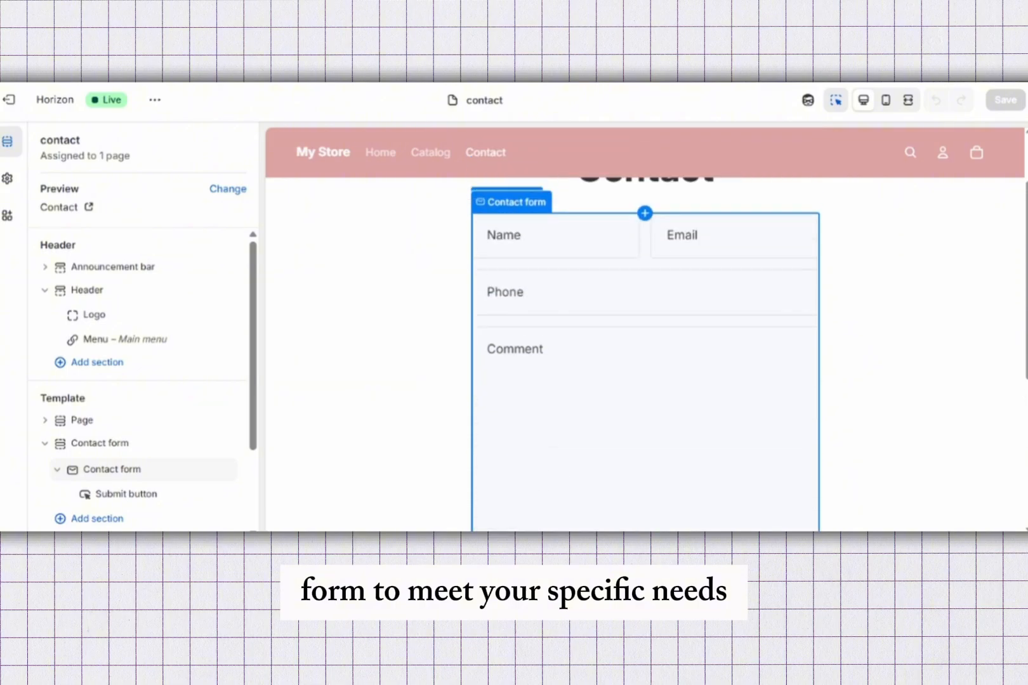
scroll(140, 381, "down", 2)
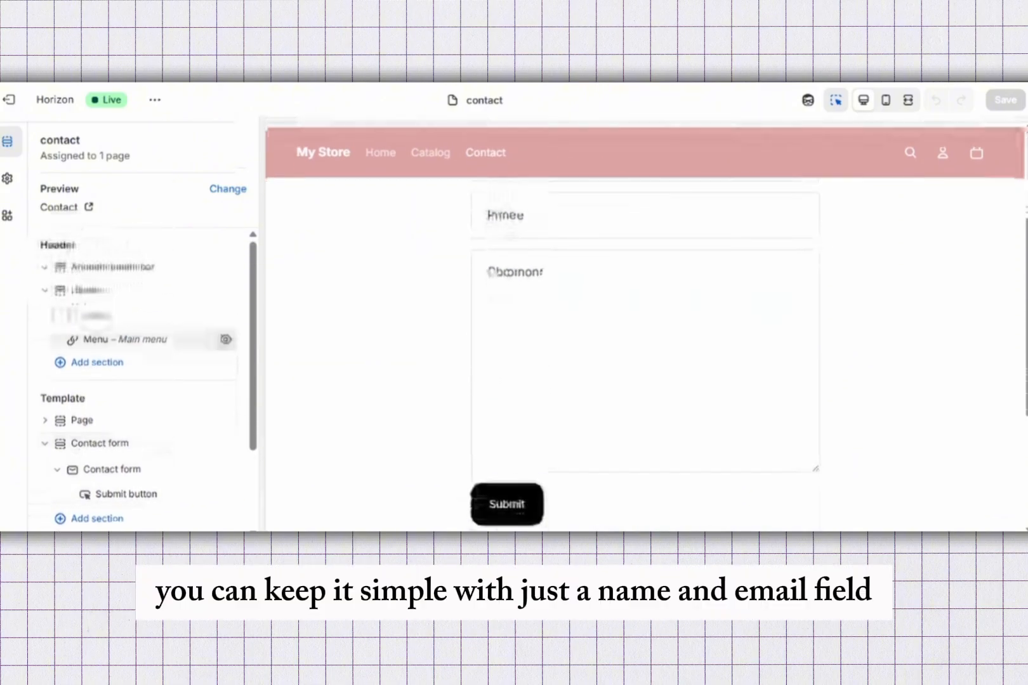
left_click(100, 443)
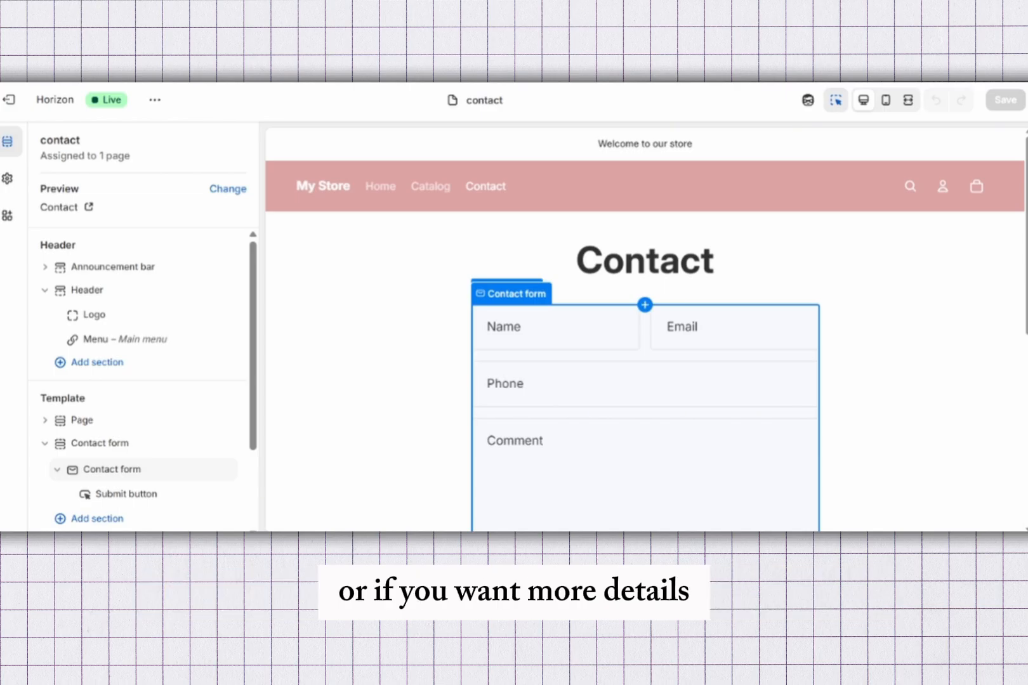
left_click(112, 469)
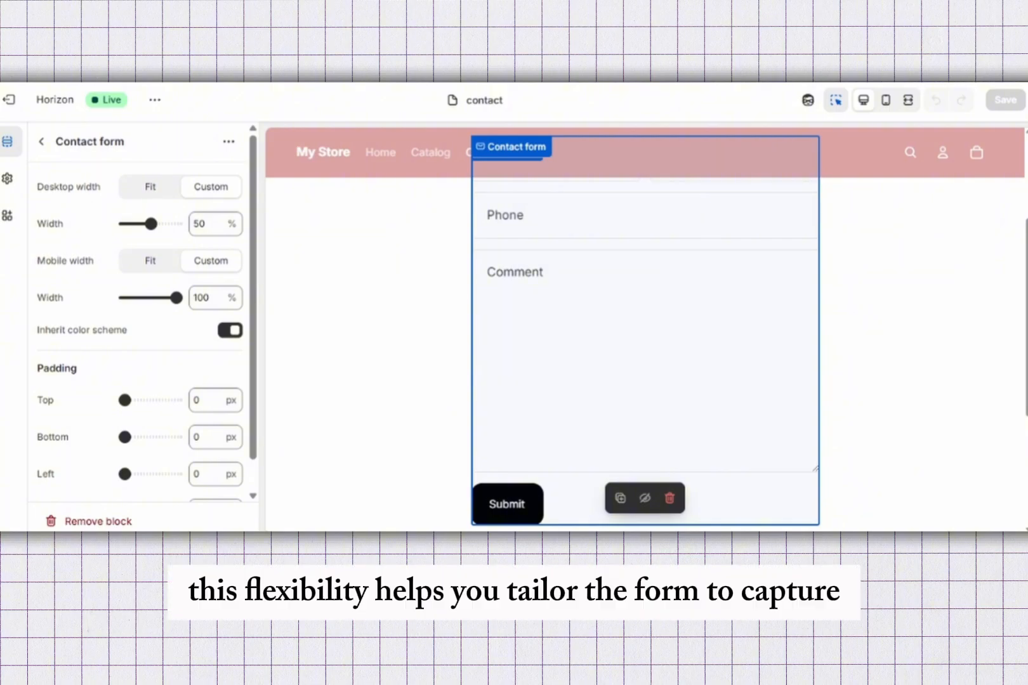
scroll(645, 330, "up", 1)
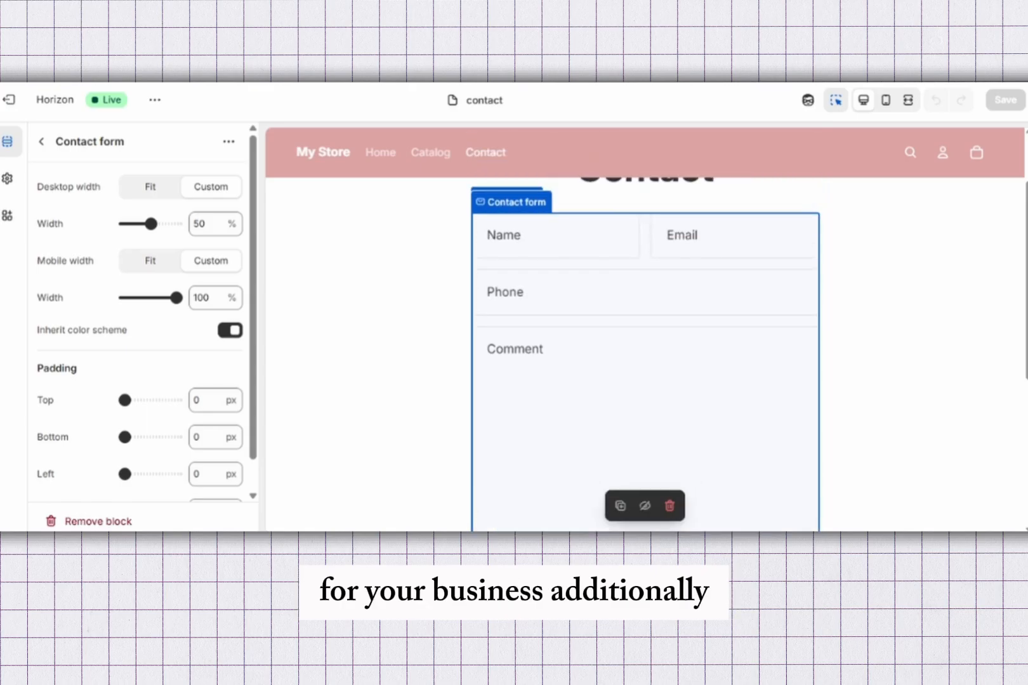
scroll(645, 330, "up", 1)
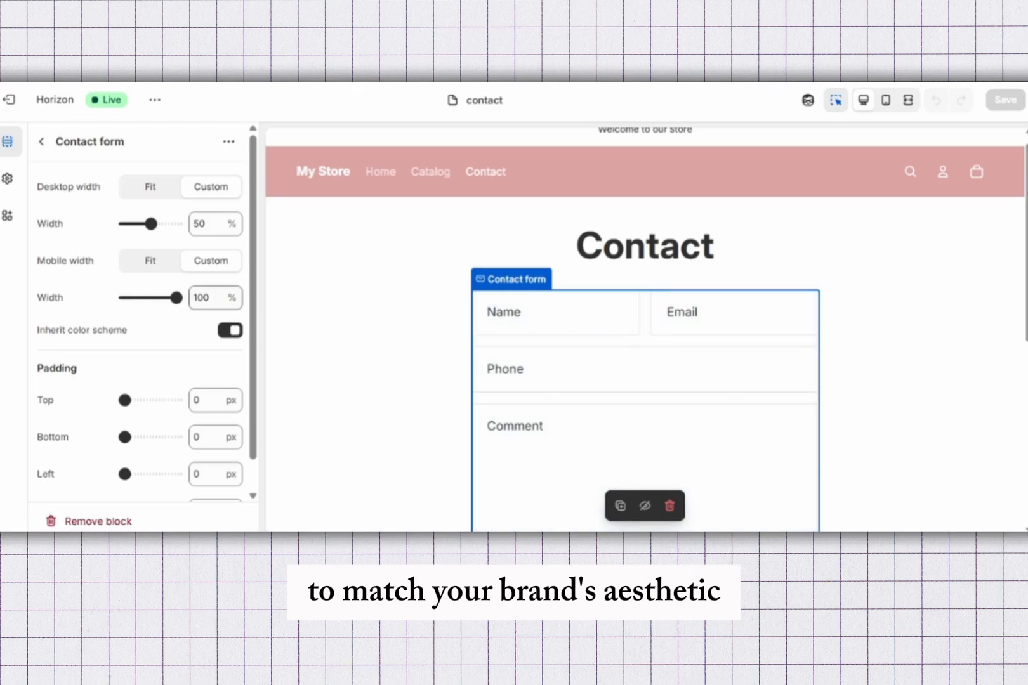
Step: Set the contact form block's mobile width to 100% and review its remaining size and padding settings
mouse_move(177, 298)
left_mouse_down()
mouse_move(138, 298)
mouse_move(176, 298)
left_mouse_up()
scroll(140, 317, "down", 1)
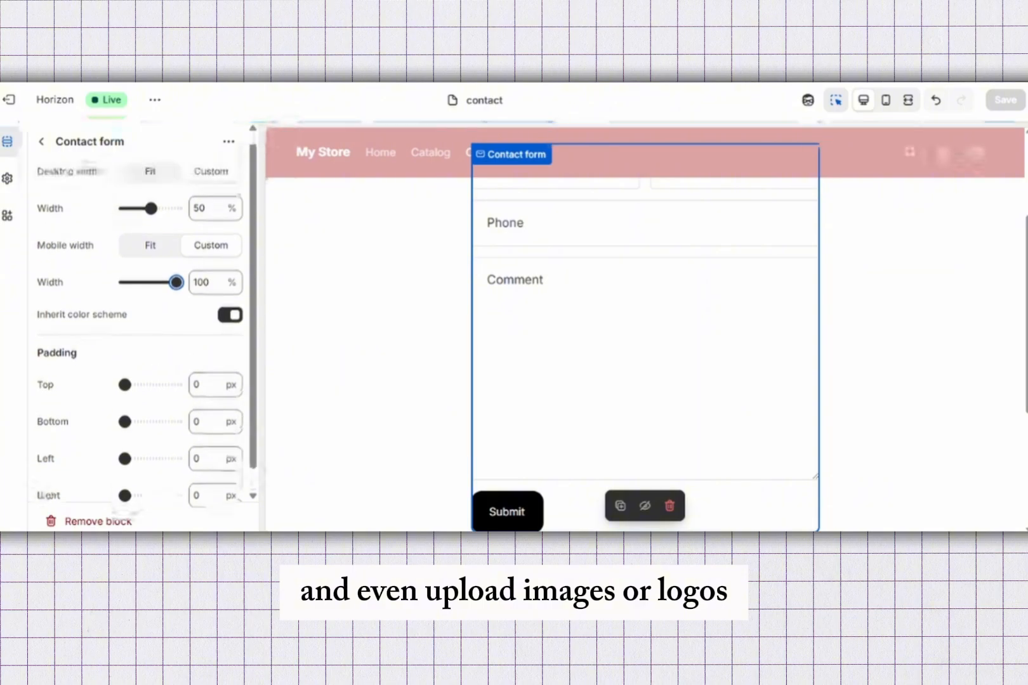
scroll(139, 317, "down", 1)
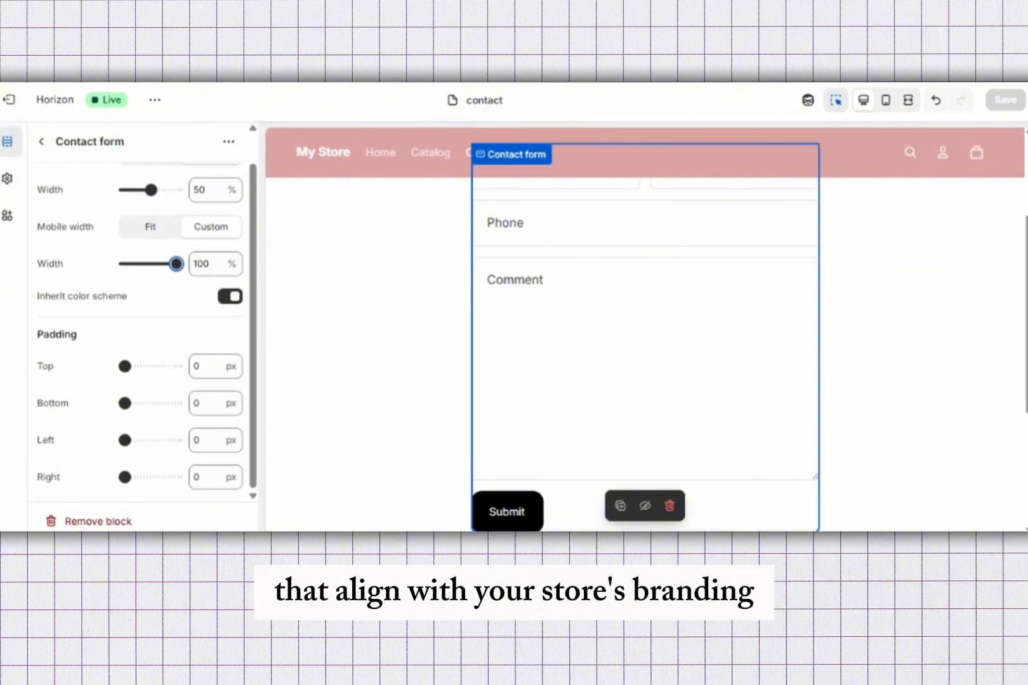
scroll(139, 317, "up", 1)
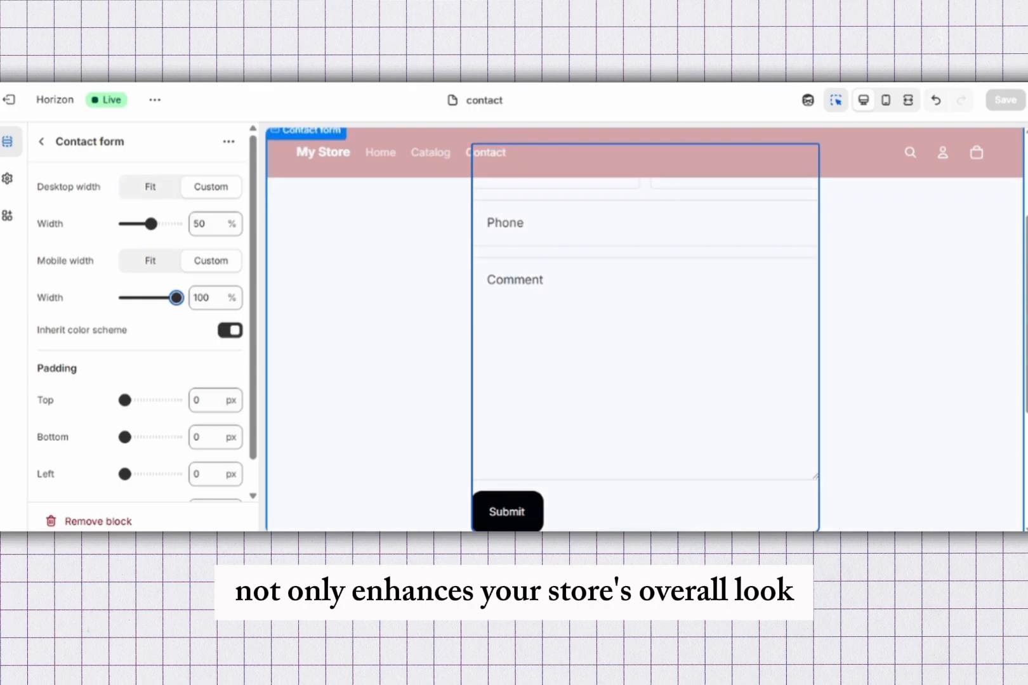
scroll(645, 330, "up", 3)
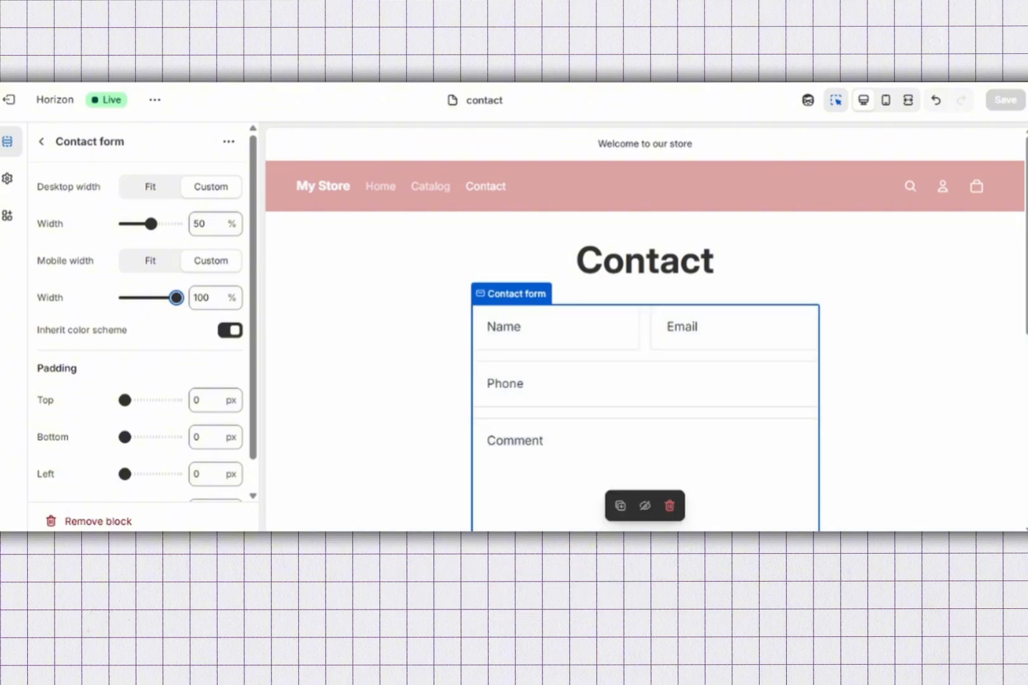
scroll(140, 317, "down", 1)
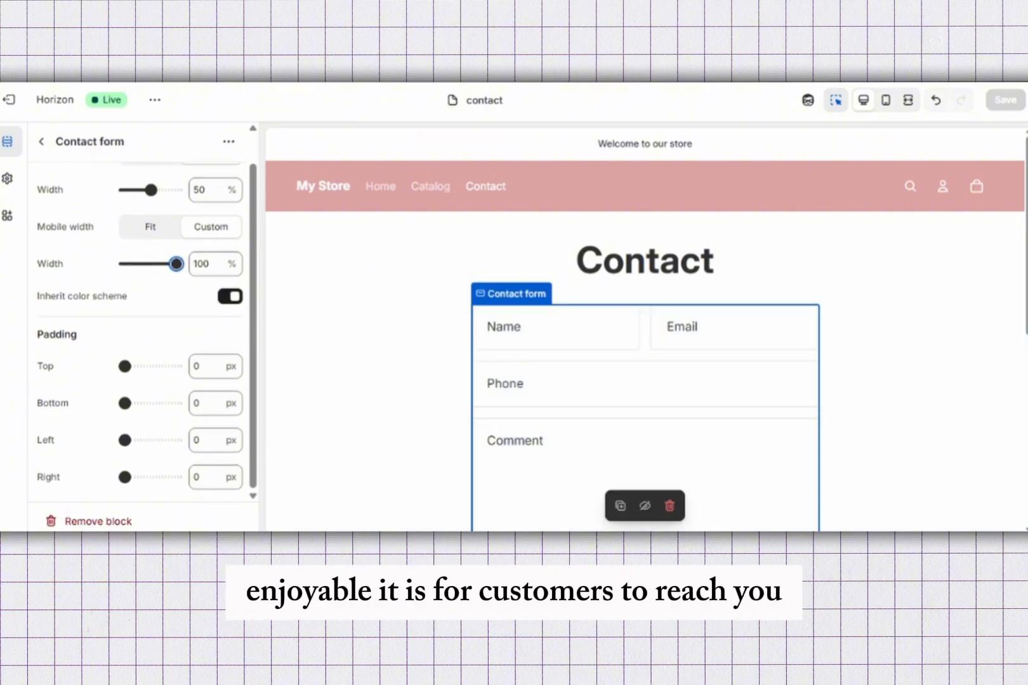
Step: Turn off color scheme inheritance for the contact form block and apply Scheme 5 to it
key("Tab")
key("space")
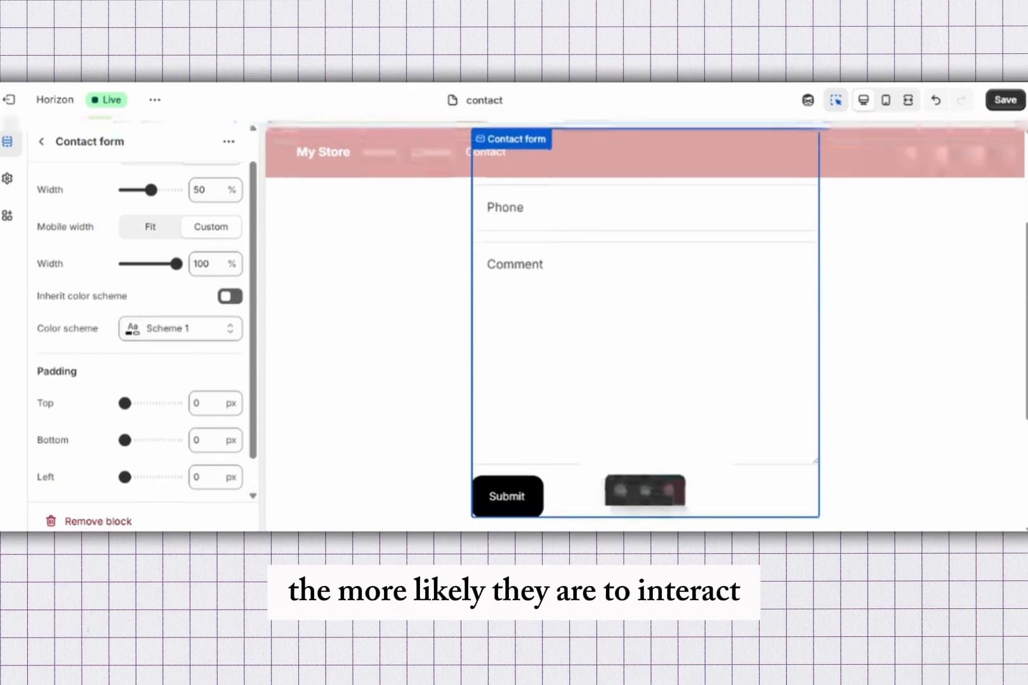
key("Tab")
key("space")
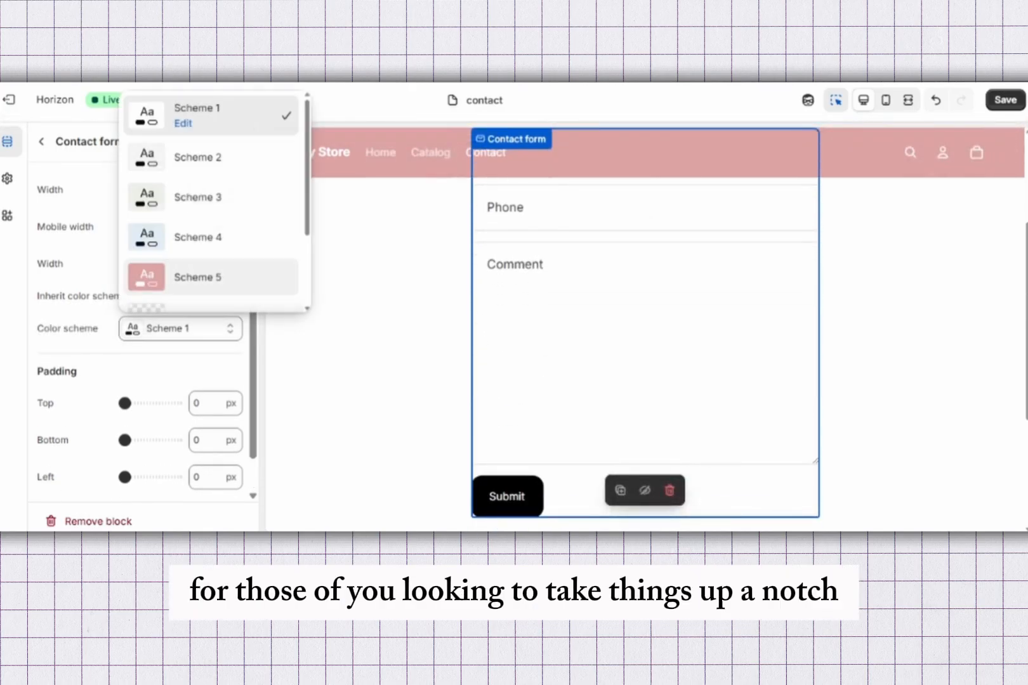
key("Down")
key("Down")
key("Down")
key("Down")
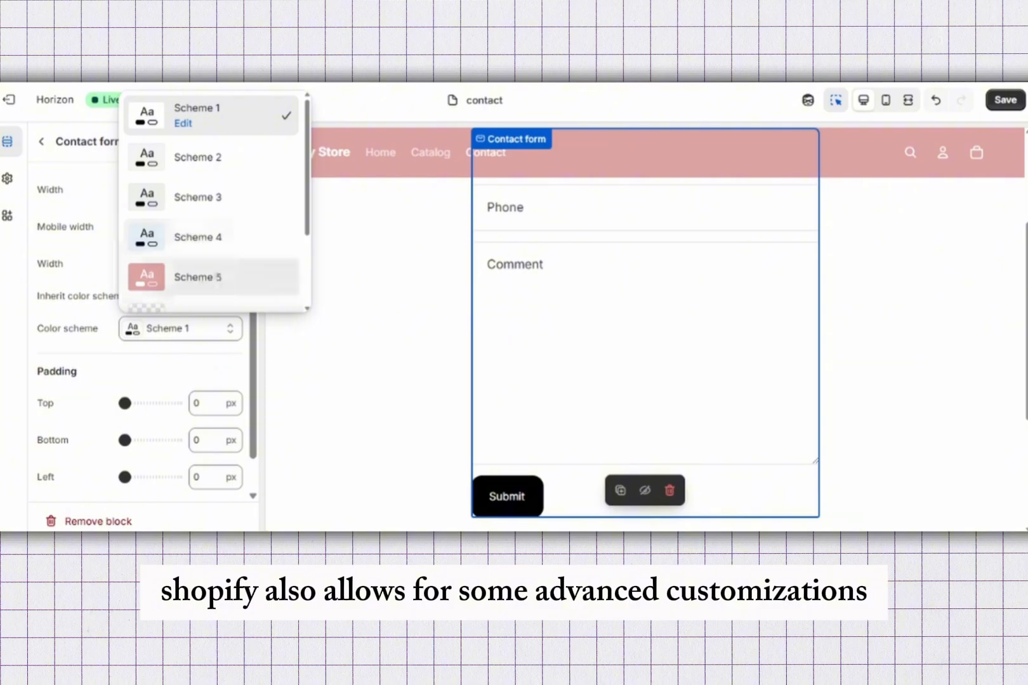
key("Return")
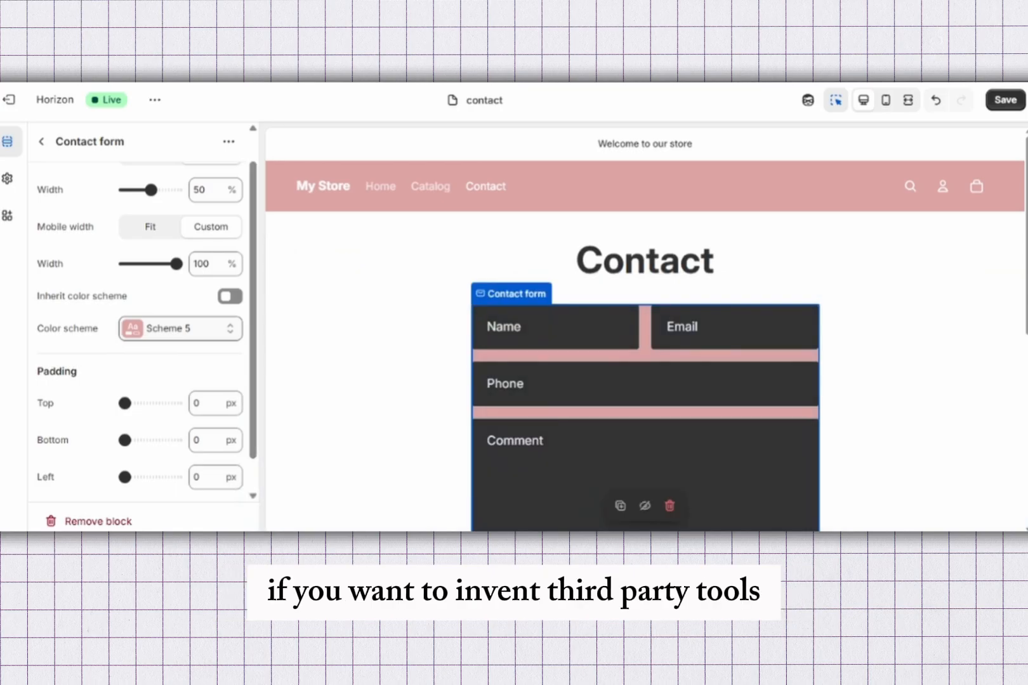
Step: Change the contact form block's color scheme to Scheme 4
left_click(181, 328)
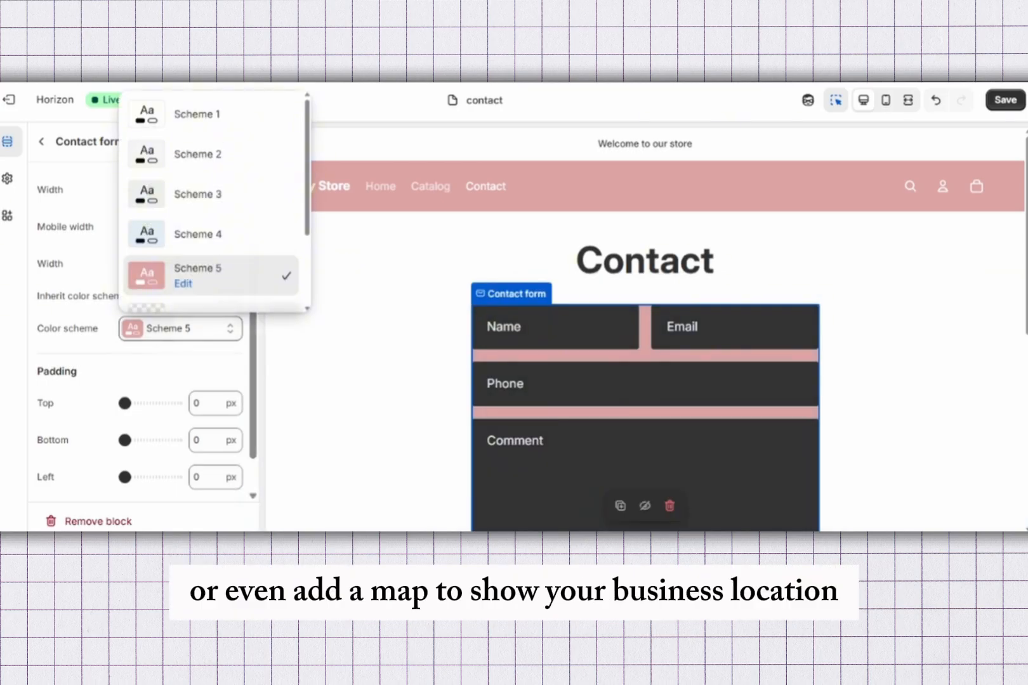
left_click(197, 234)
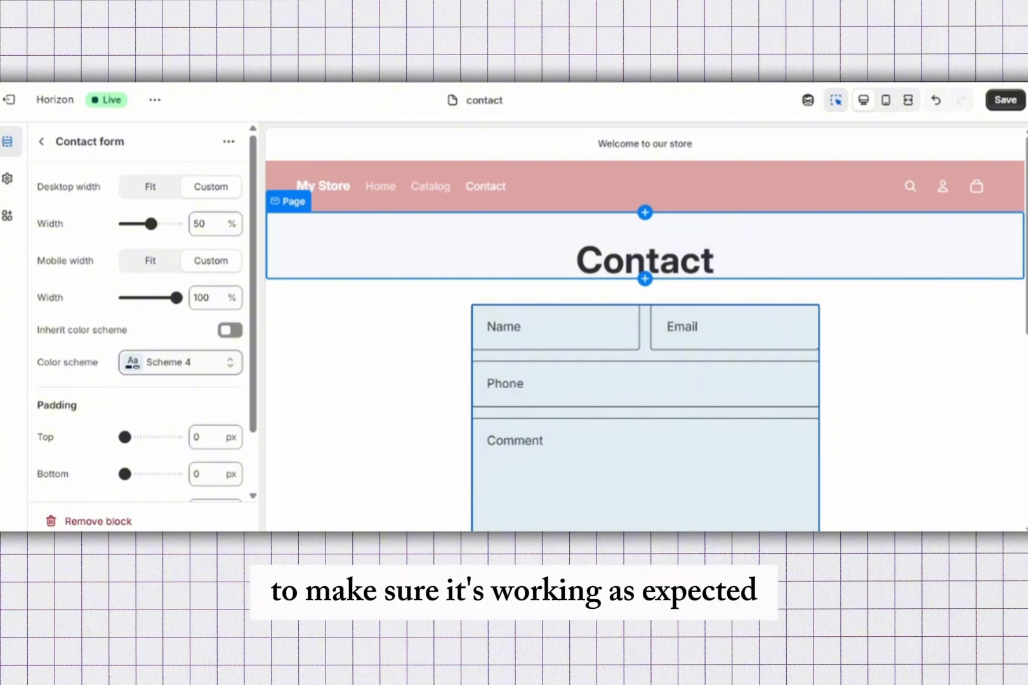
Step: Enter a sample customer name in the Name field of the contact form preview
scroll(644, 355, "down", 5)
scroll(645, 356, "up", 4)
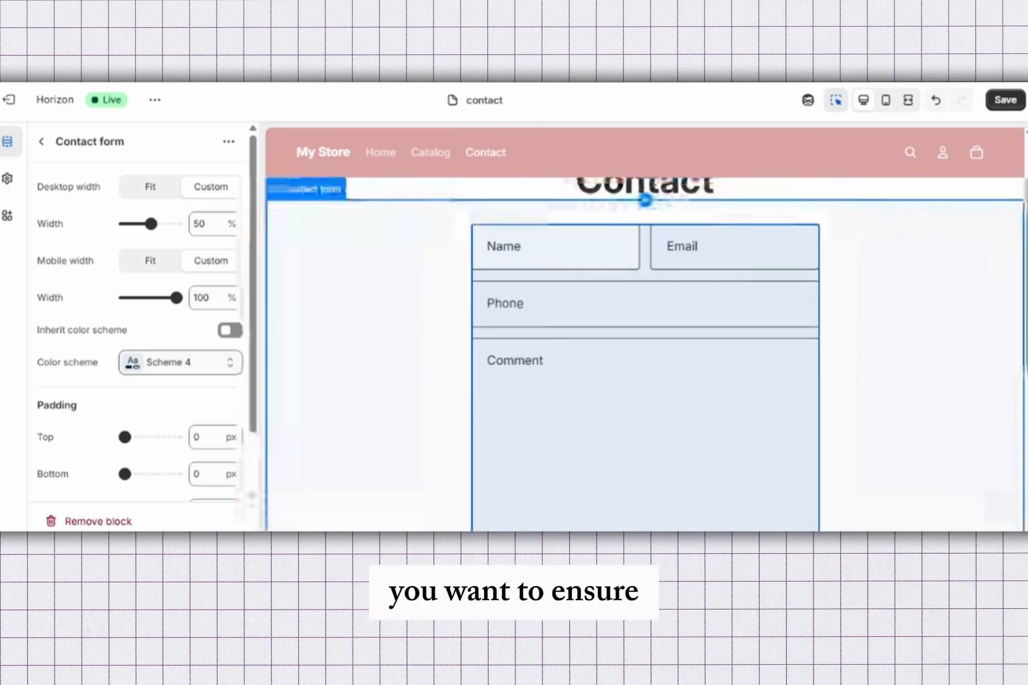
left_click(556, 247)
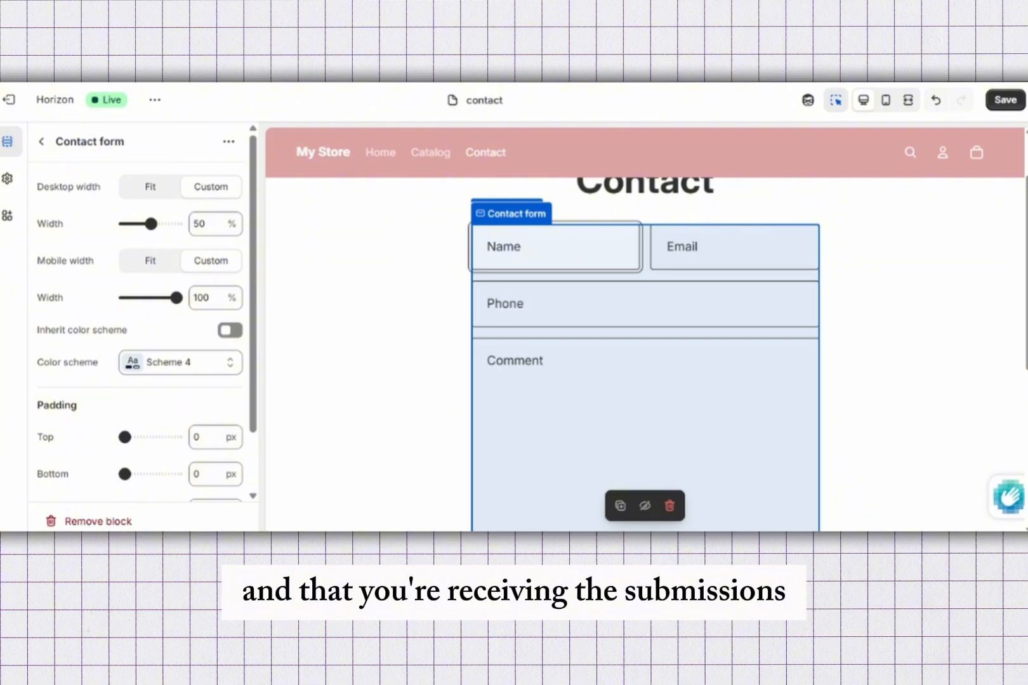
type("Tp")
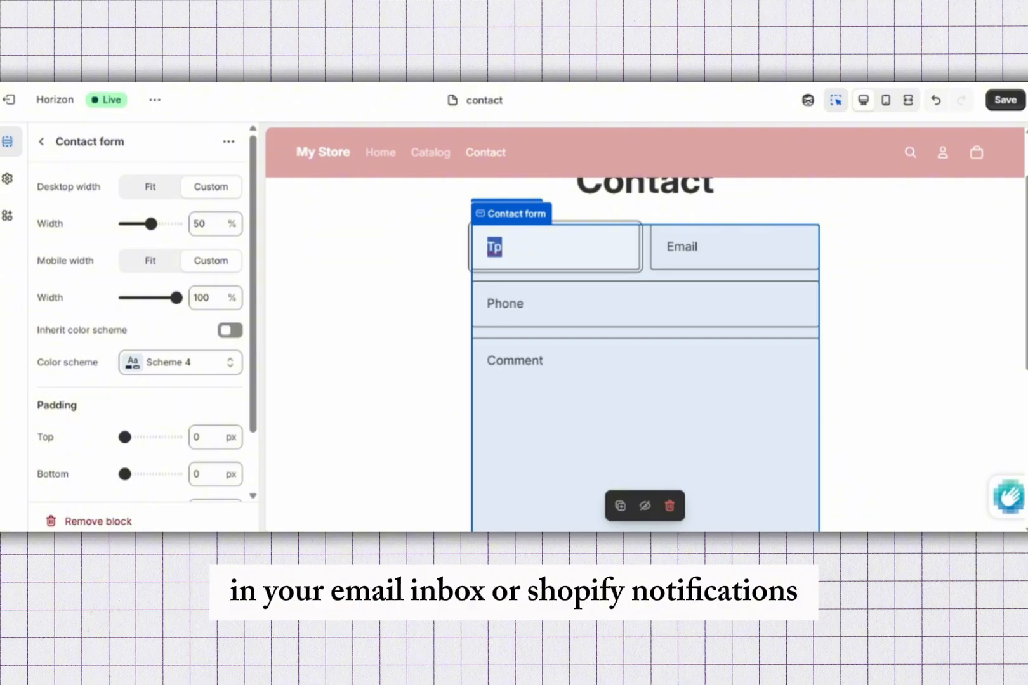
type("Tony")
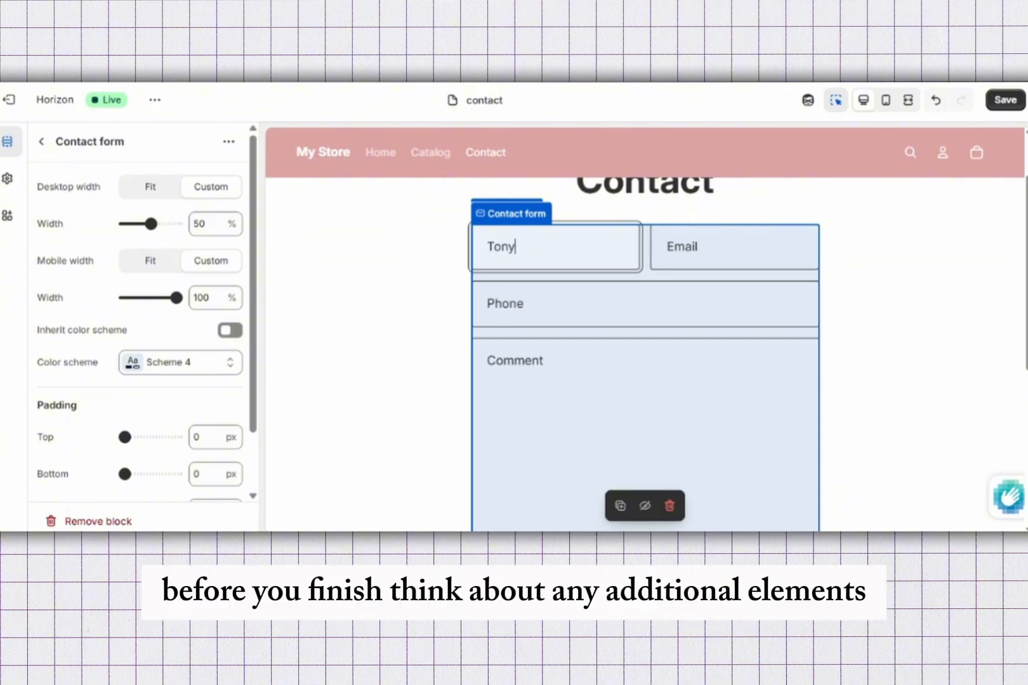
type(" Stark")
Step: Complete the sample customer's full name and fill in an email address and phone number in the contact form preview
key("Tab")
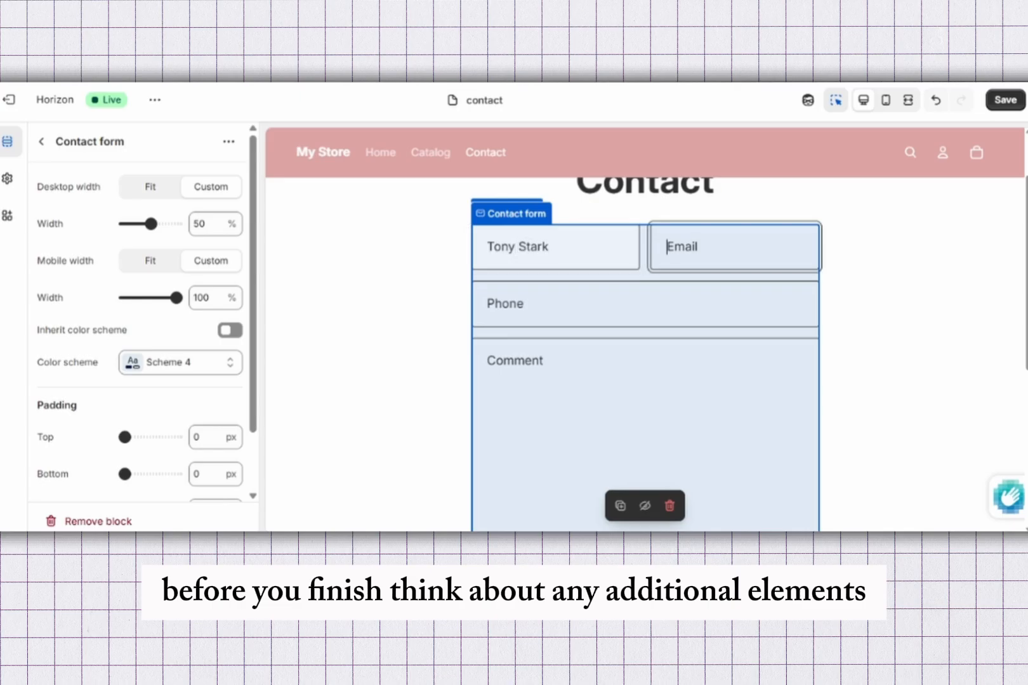
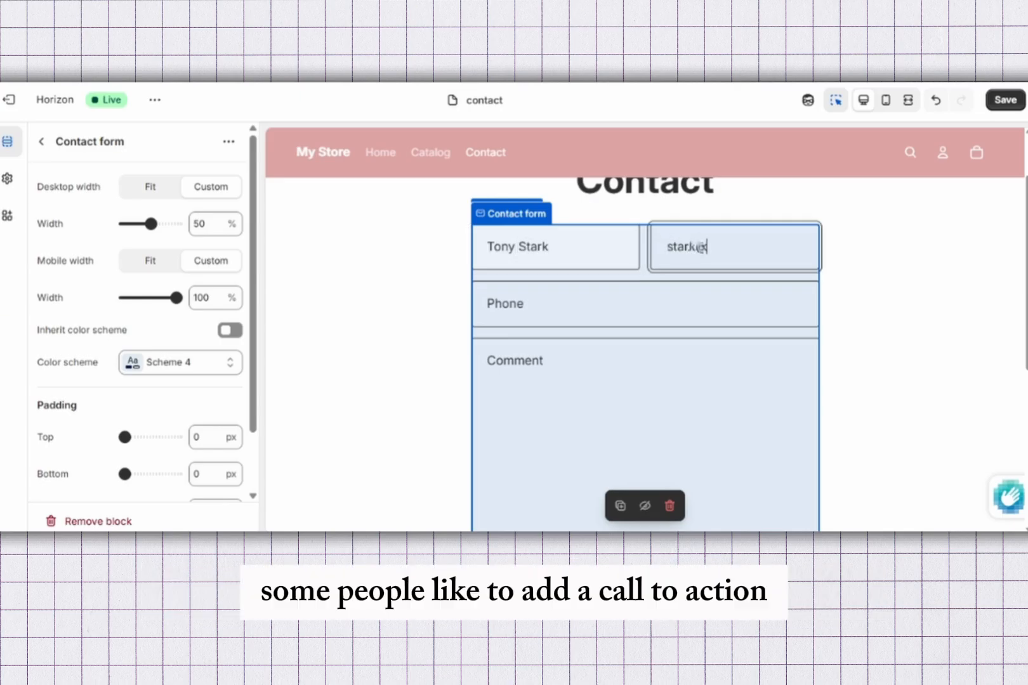
key("Tab")
type("122")
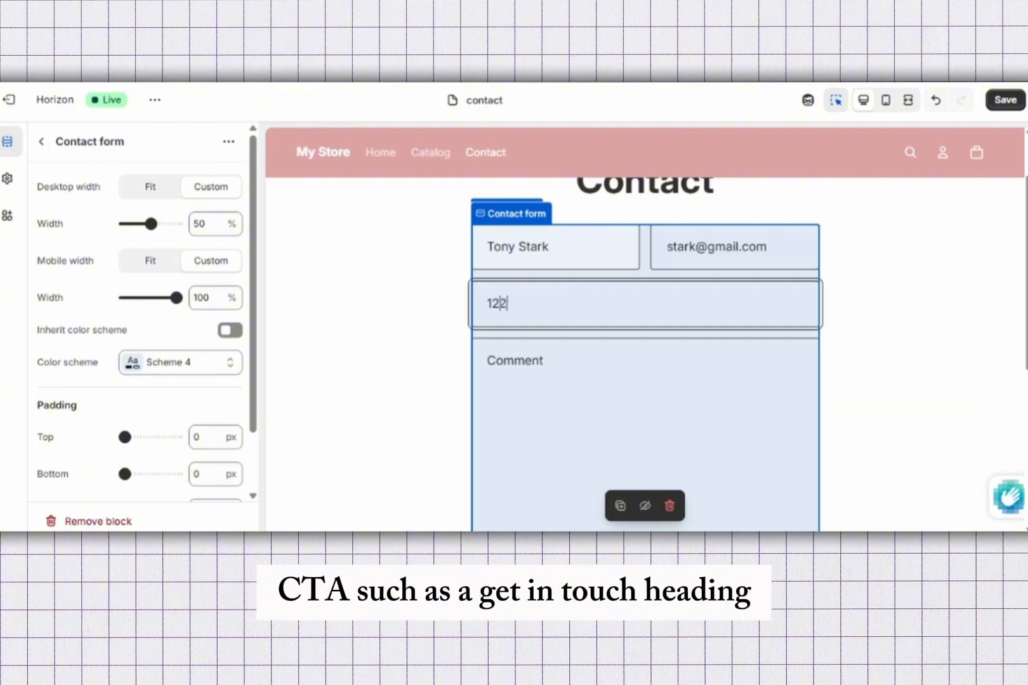
type("456789")
Step: Enter "This is war." as the comment in the contact form preview
scroll(646, 317, "down", 5)
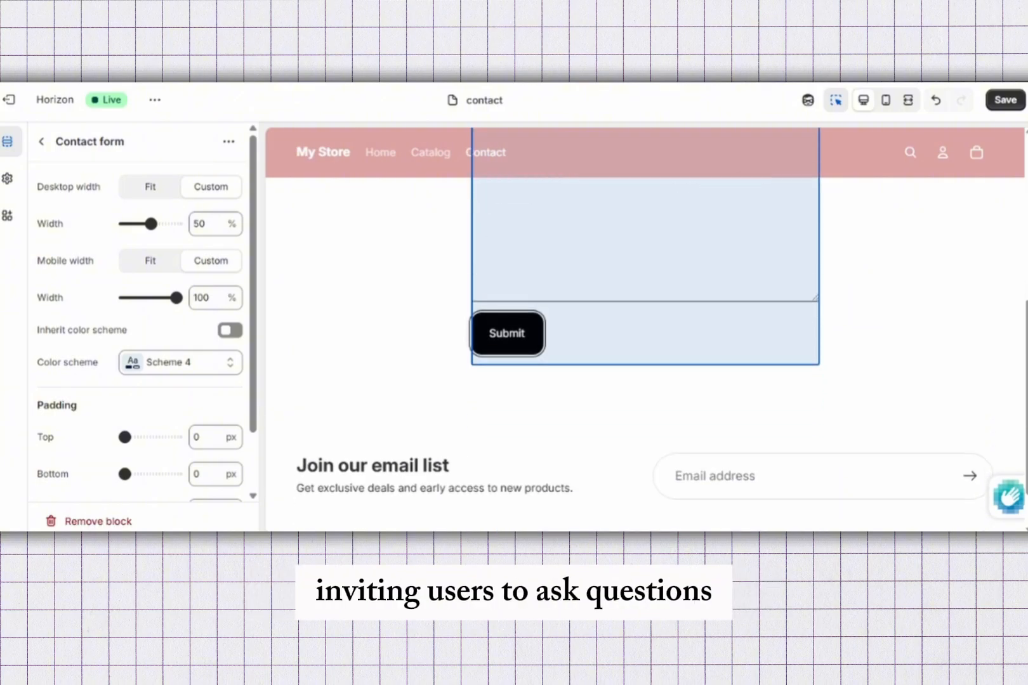
key("shift+Tab")
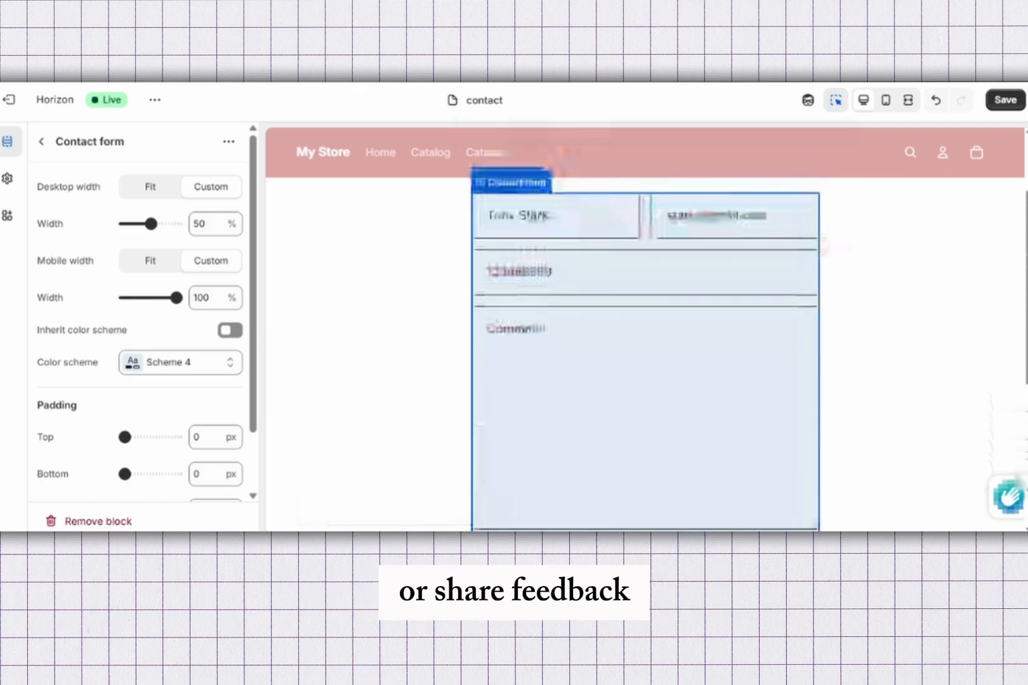
type("T")
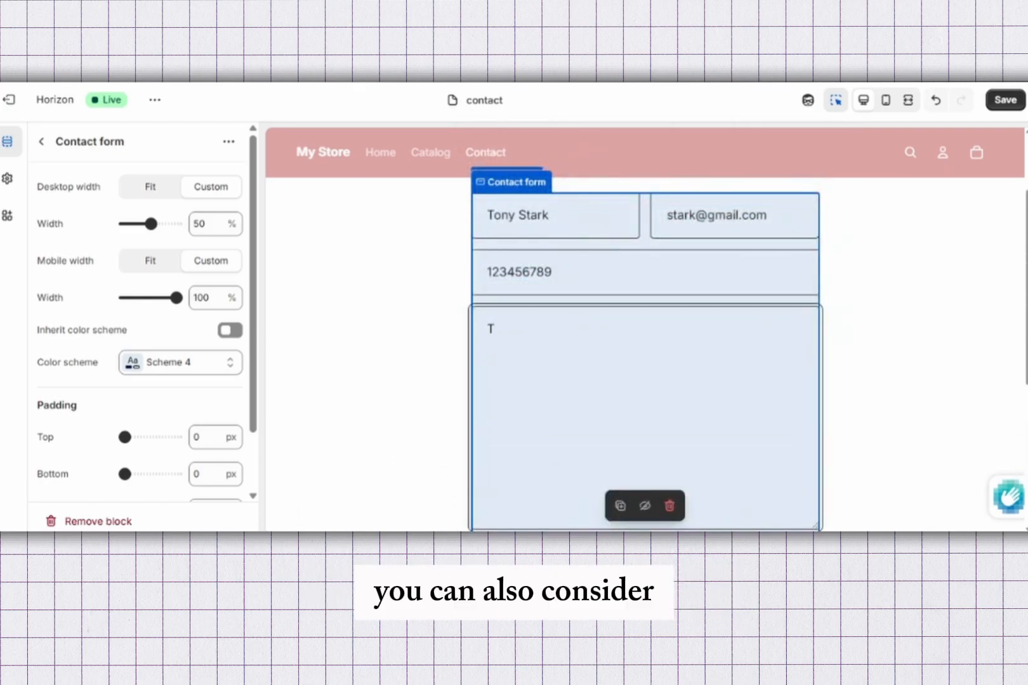
type("his is ")
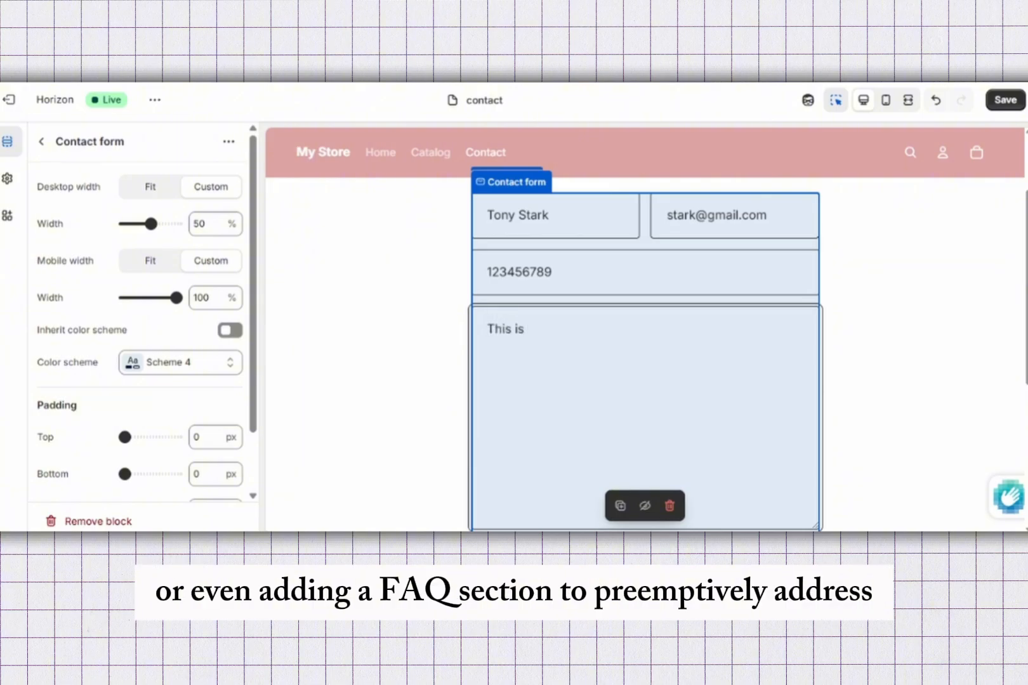
type("war")
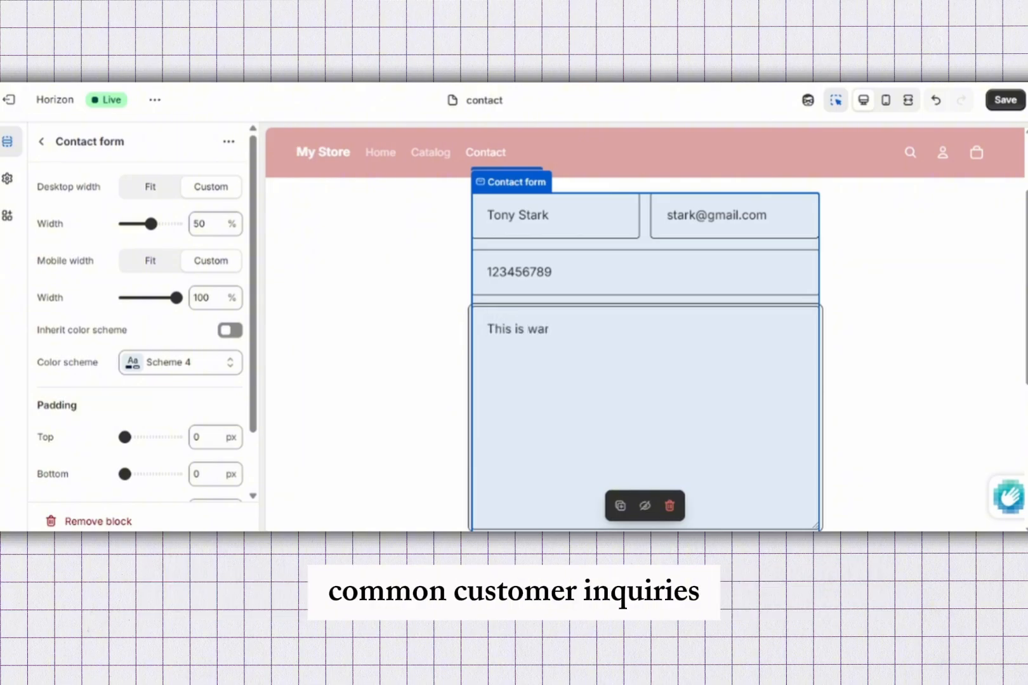
type(".")
Step: Inspect the contact form's Submit button settings and the footer Email signup block's settings through to its padding
scroll(646, 330, "down", 5)
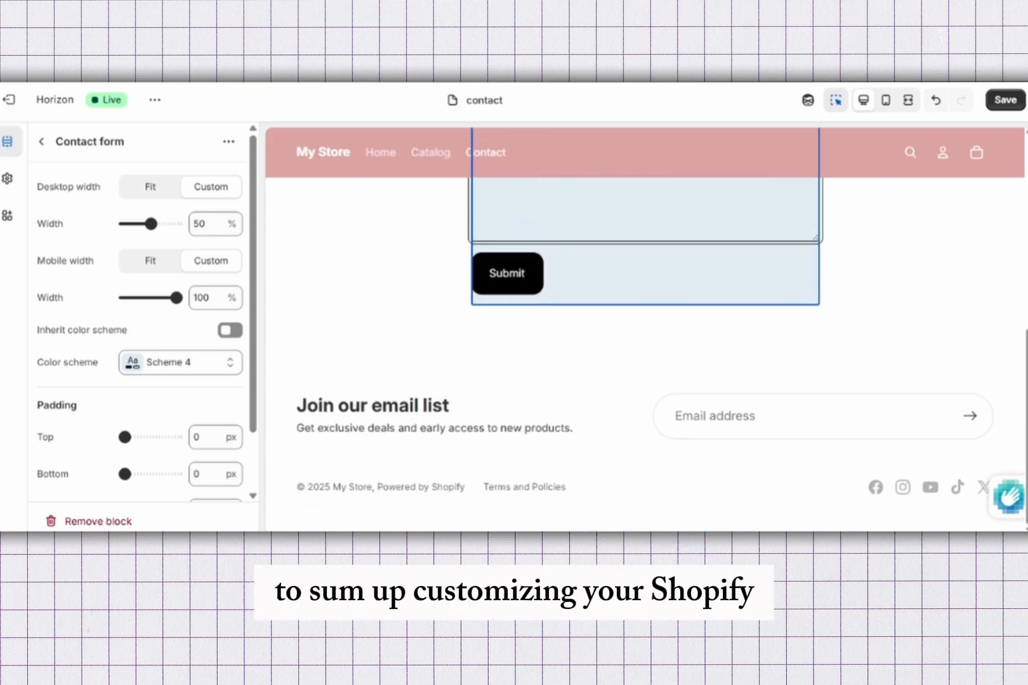
left_click(507, 274)
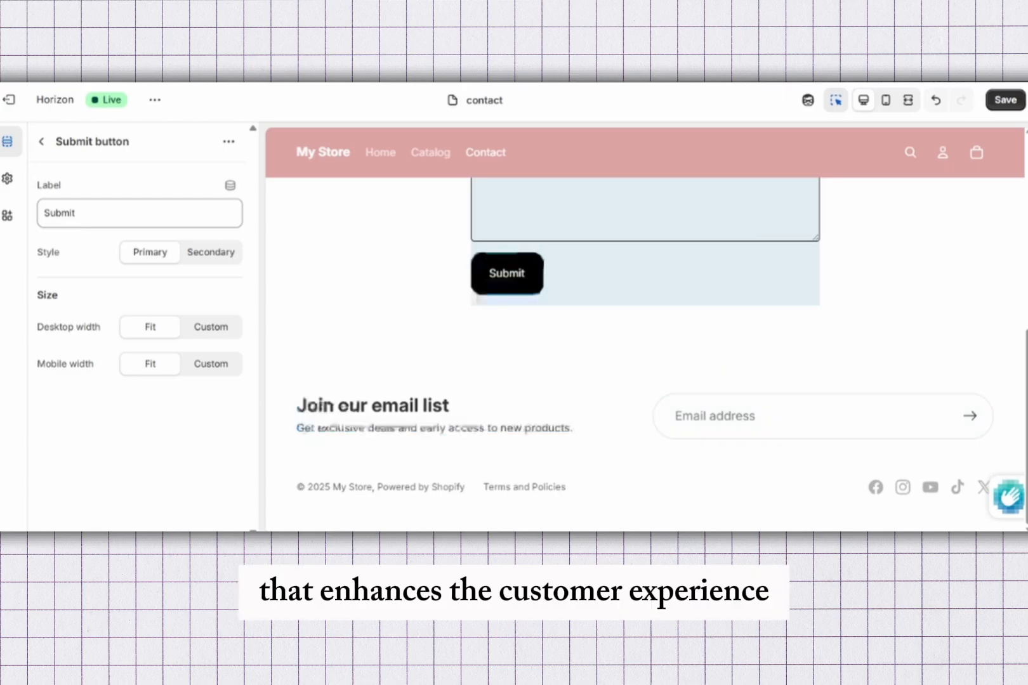
left_click(435, 428)
left_click(823, 415)
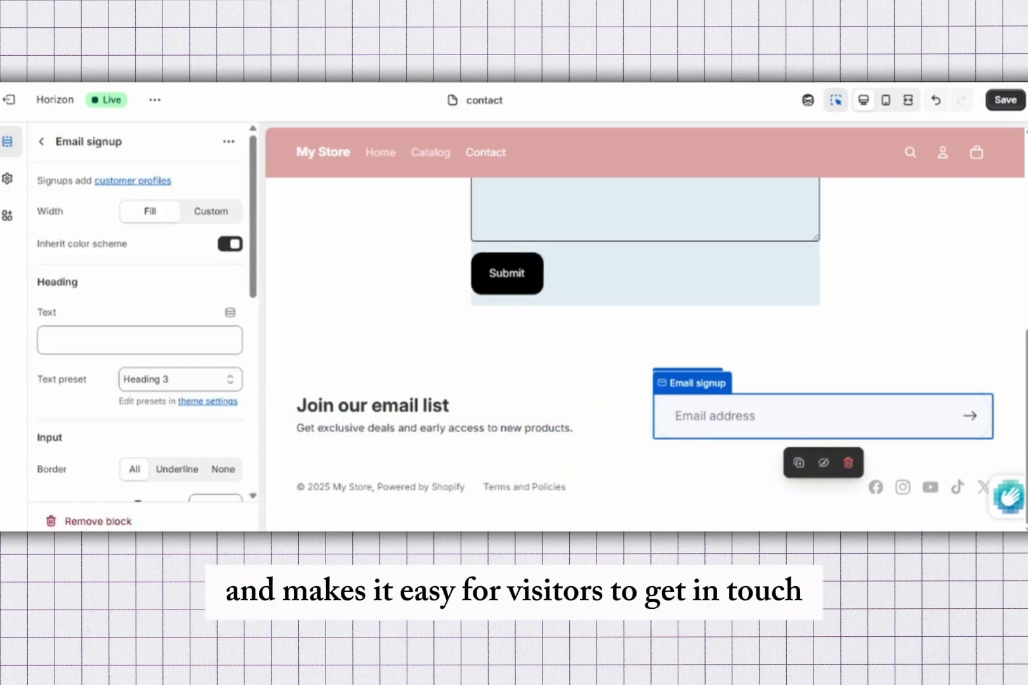
scroll(146, 330, "down", 4)
scroll(146, 330, "down", 3)
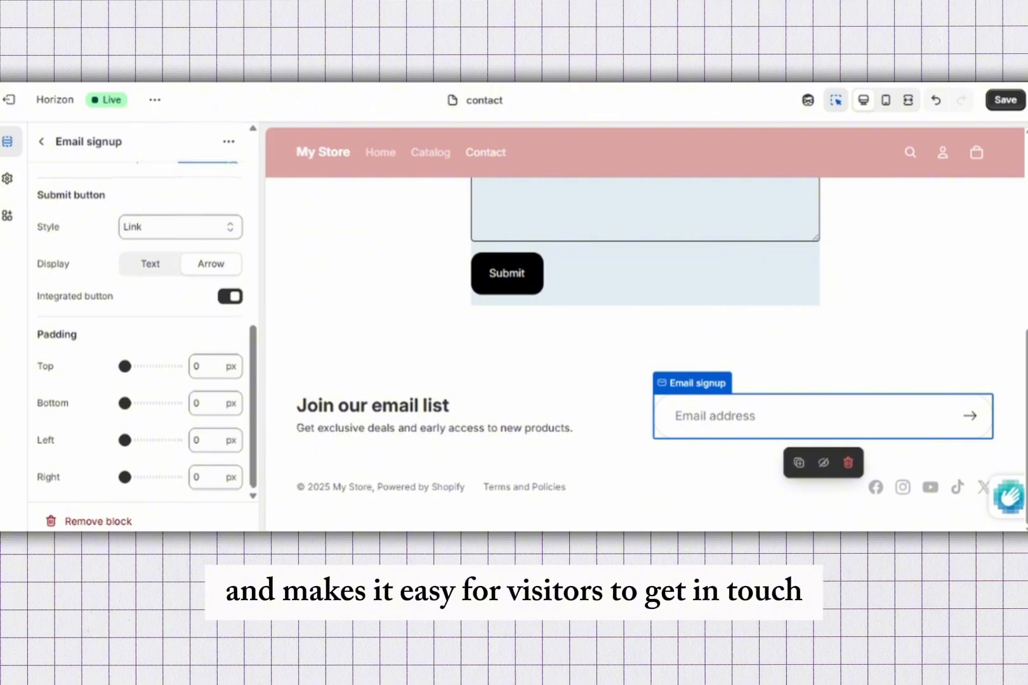
scroll(645, 330, "up", 5)
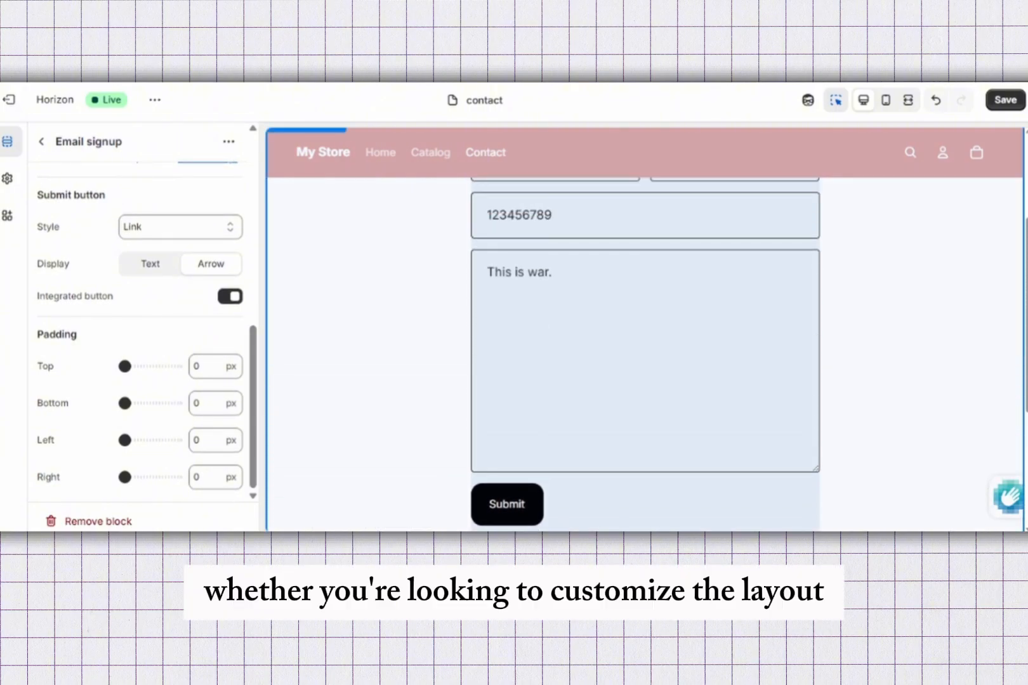
scroll(646, 330, "up", 3)
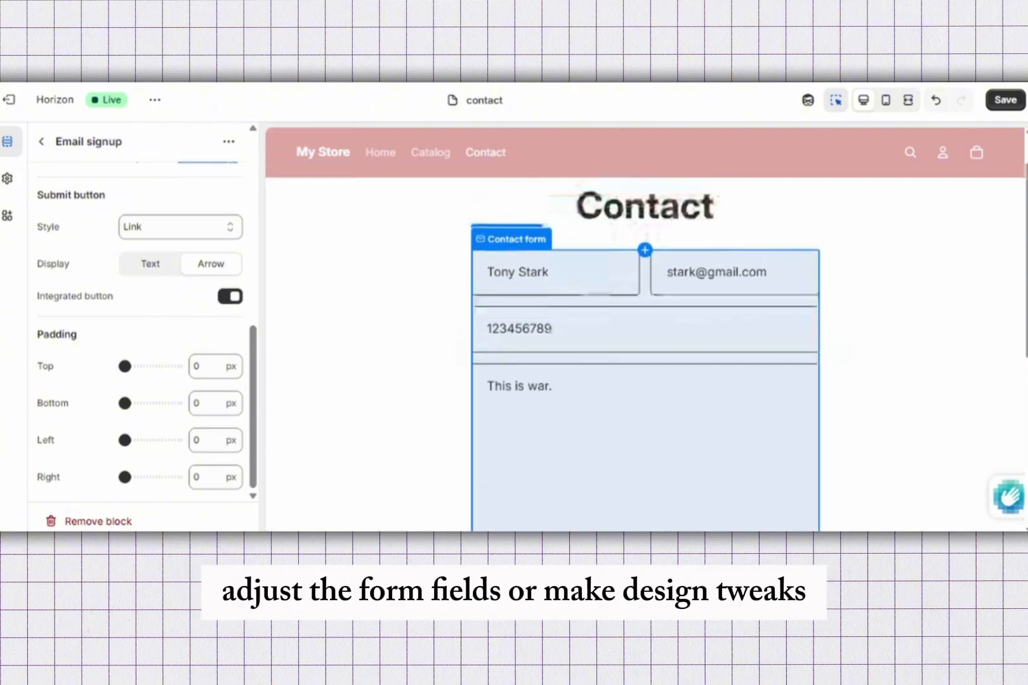
scroll(646, 330, "up", 1)
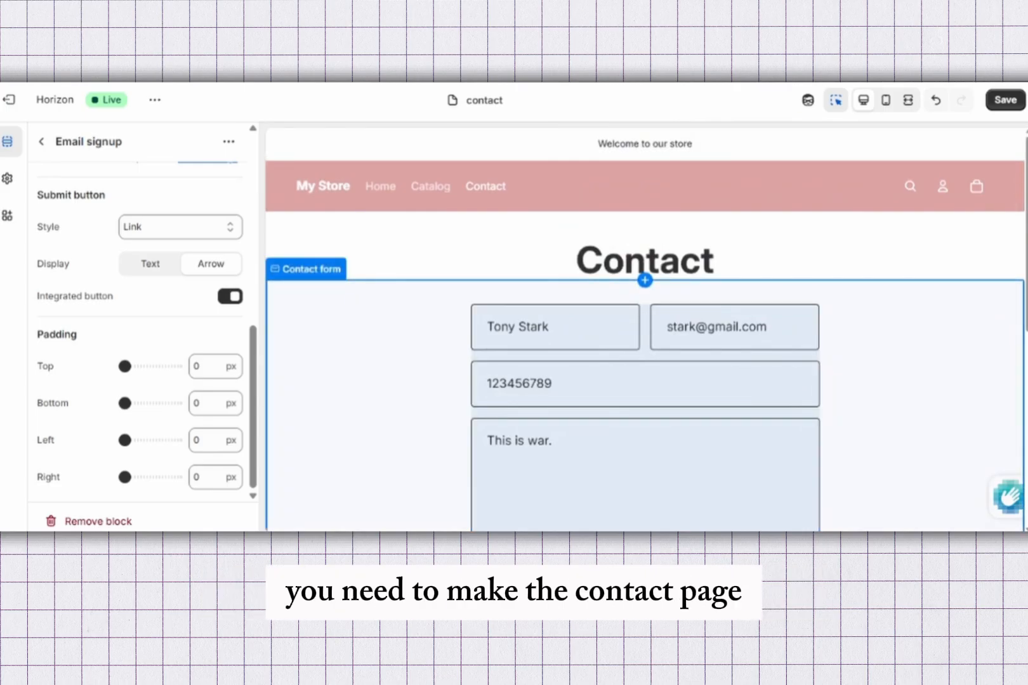
scroll(645, 330, "down", 6)
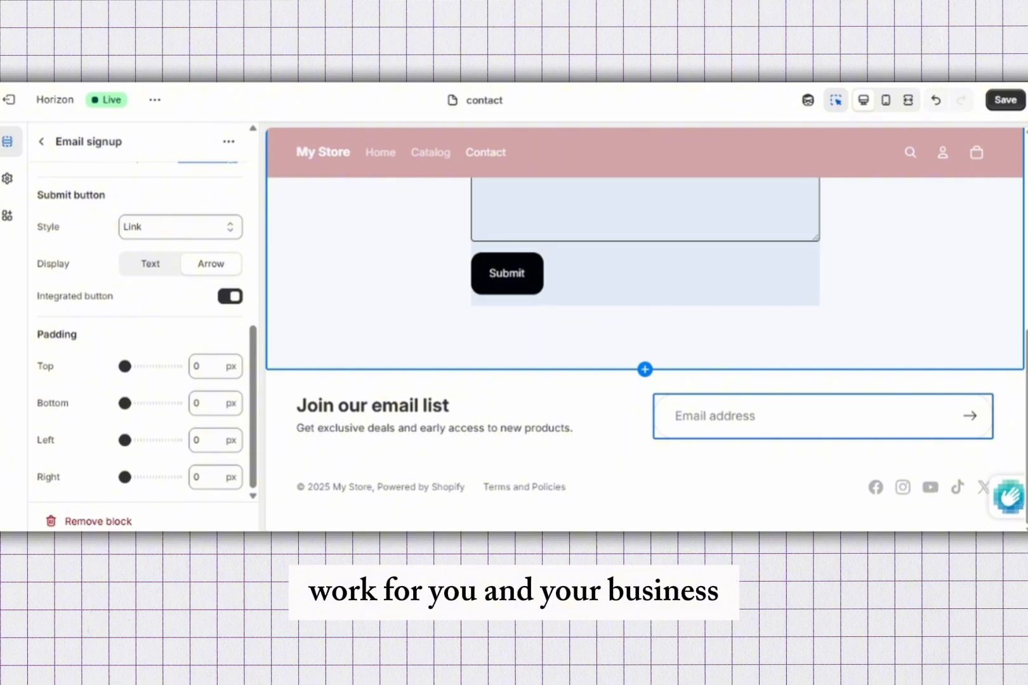